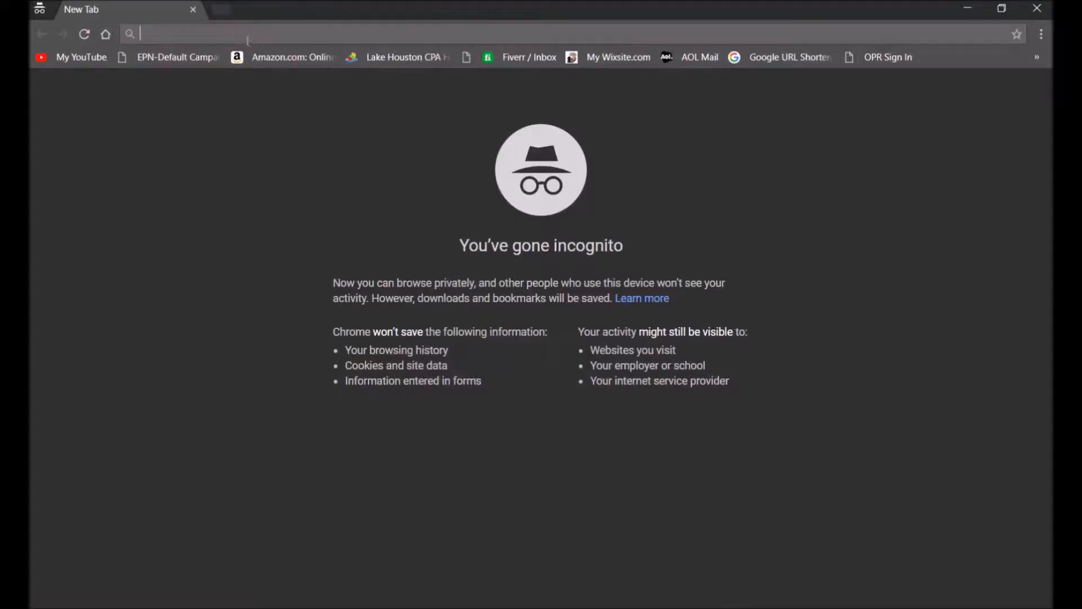
pyautogui.write('www.weldingandstuff.net')
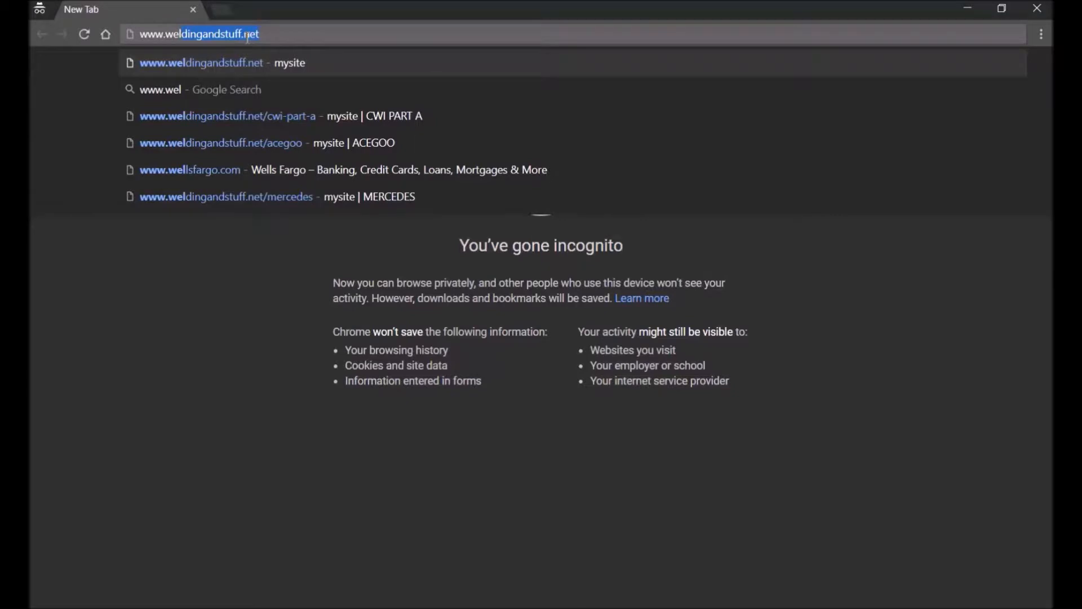
pyautogui.press('Return')
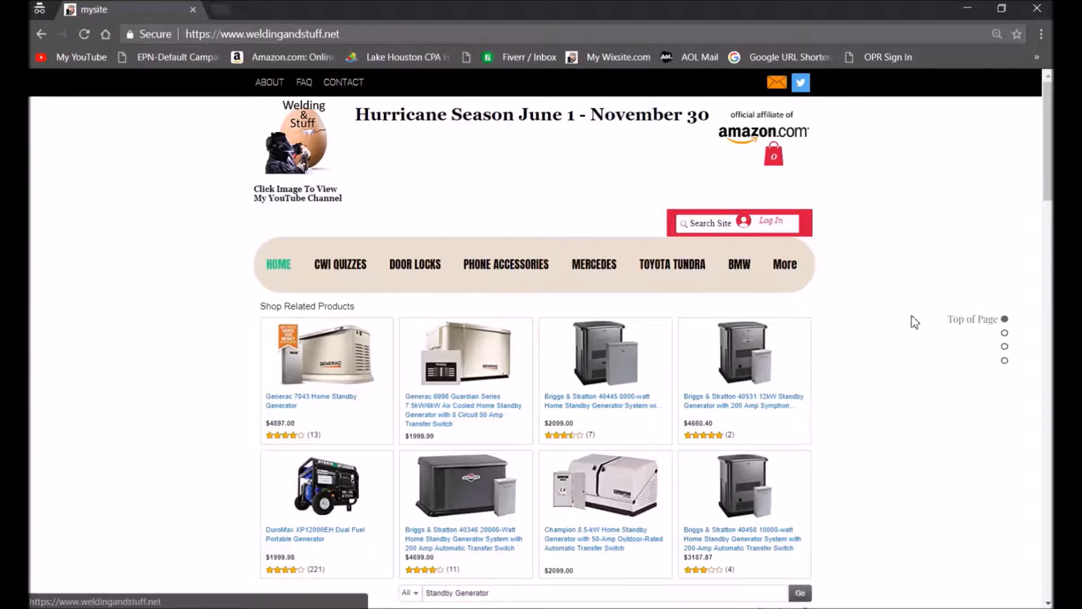
pyautogui.moveTo(337, 266)
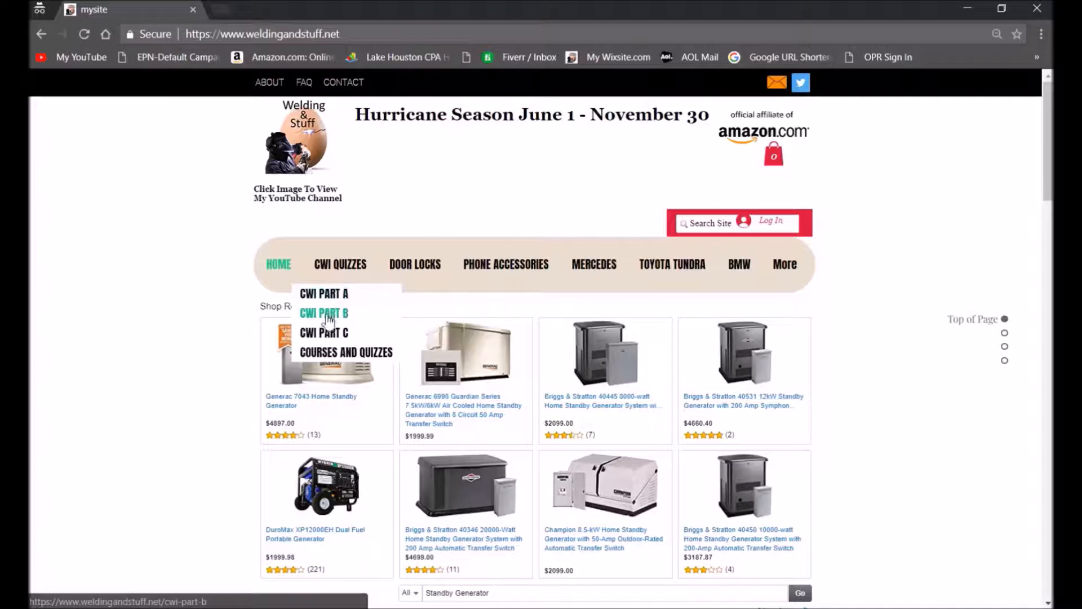
pyautogui.moveTo(415, 266)
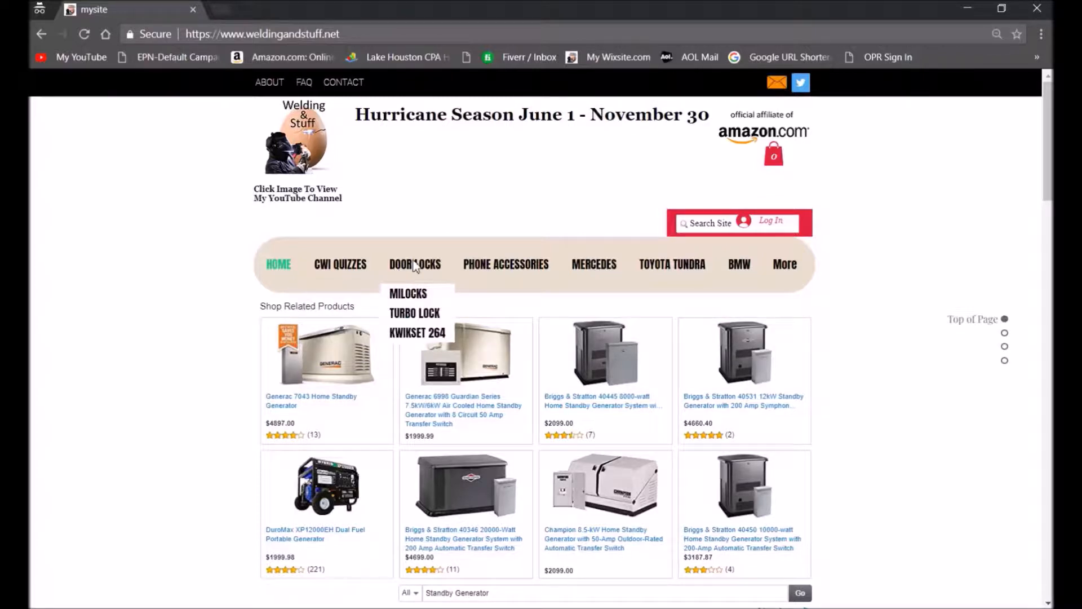
pyautogui.moveTo(485, 271)
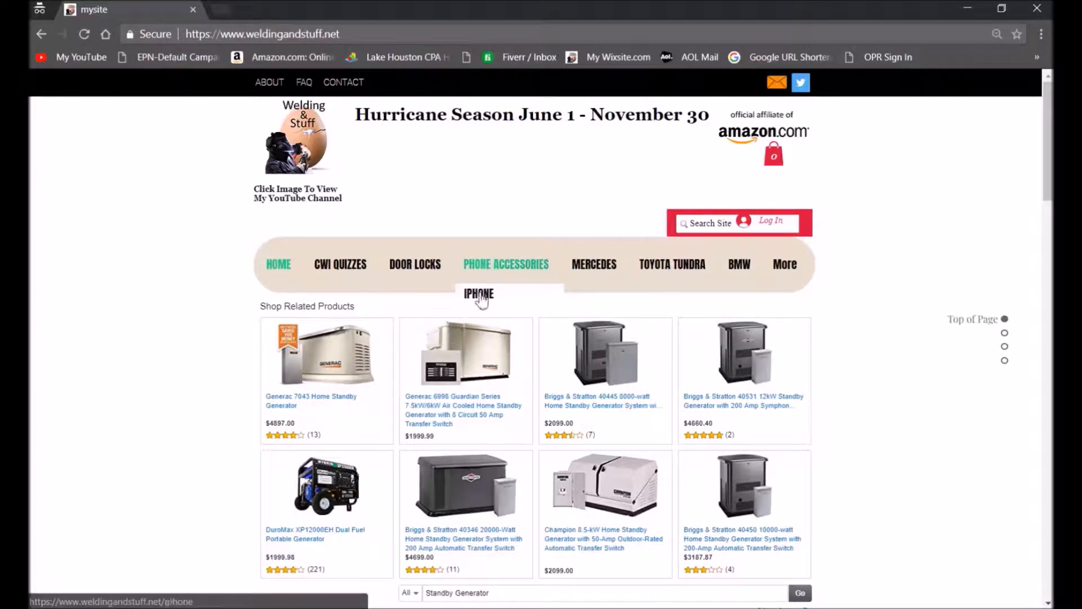
pyautogui.moveTo(678, 271)
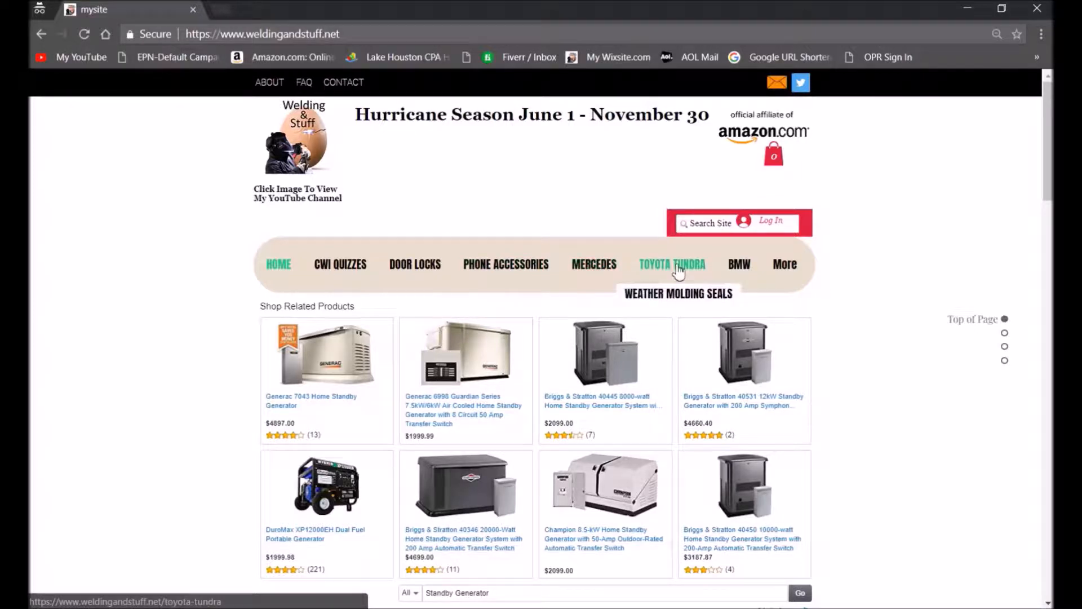
pyautogui.moveTo(788, 273)
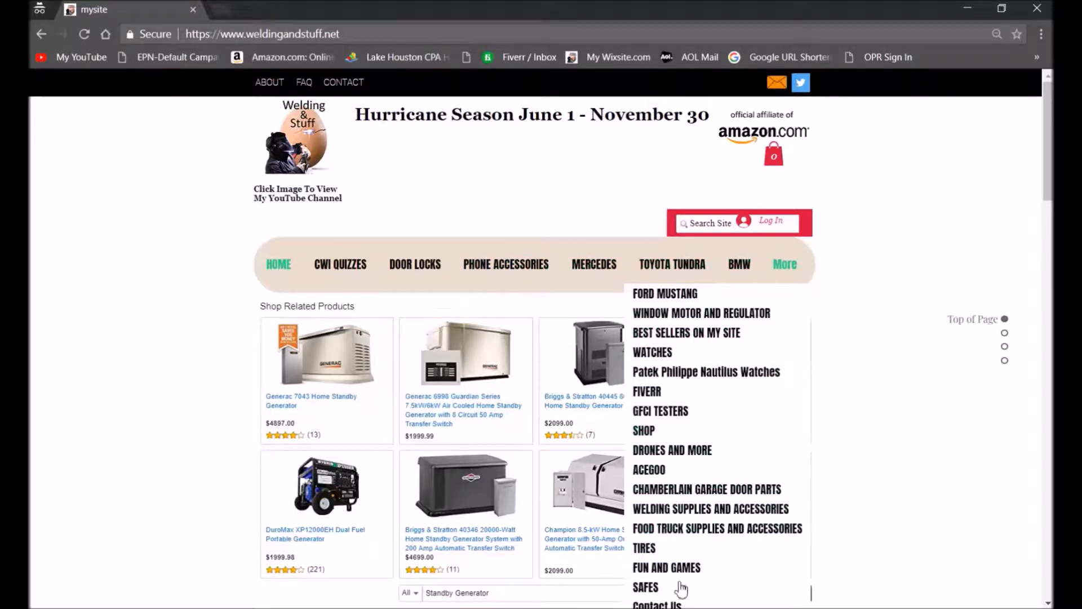
pyautogui.click(719, 373)
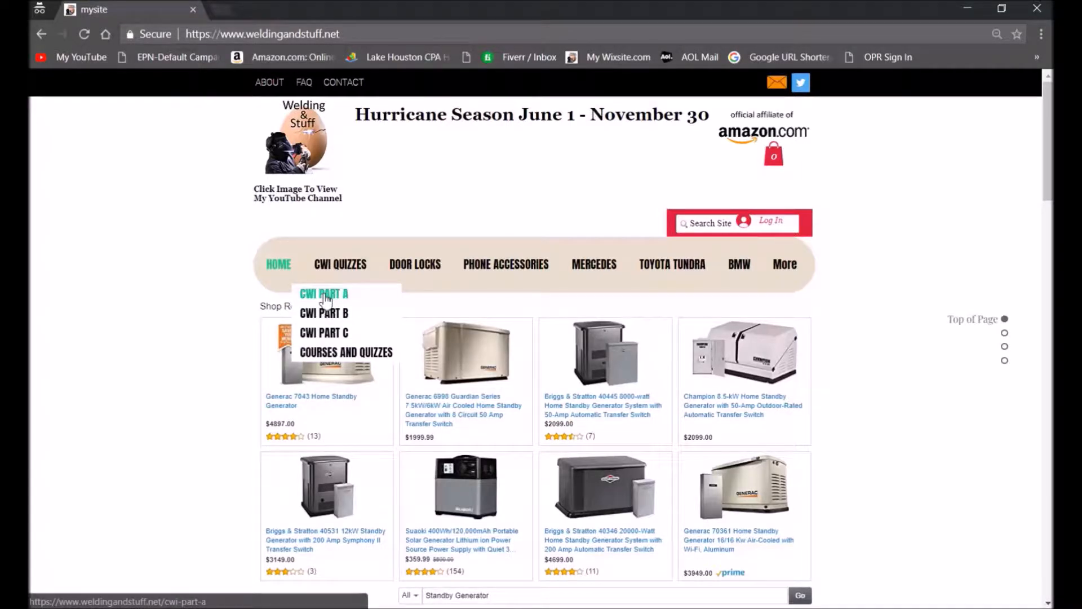
# Step: Open the CWI Part A page, play the start of the sample questions video and dismiss the ad over it
pyautogui.click(325, 295)
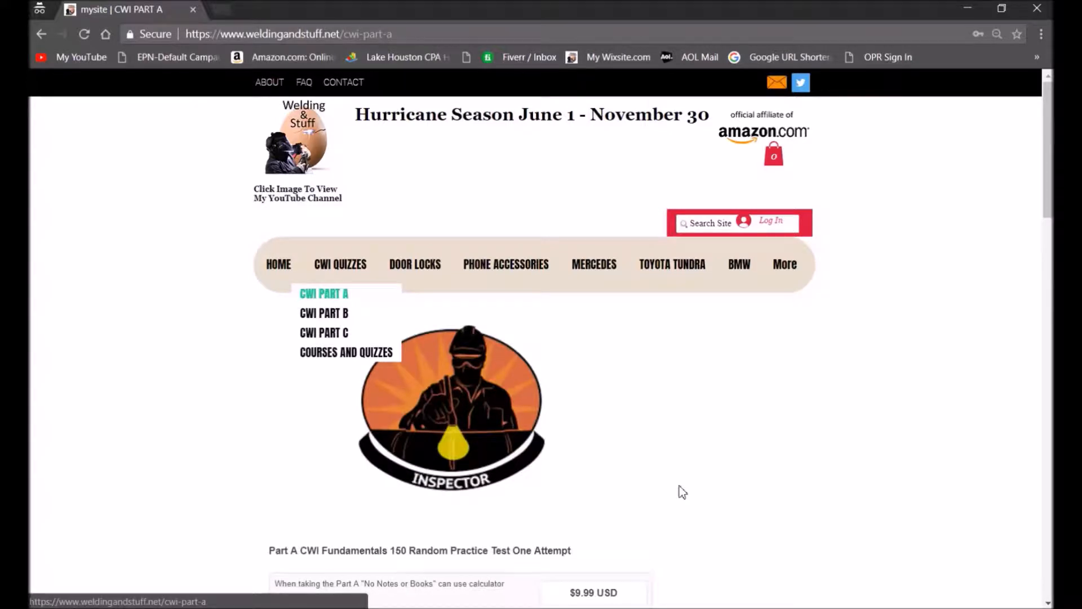
pyautogui.scroll(-7, 683, 492)
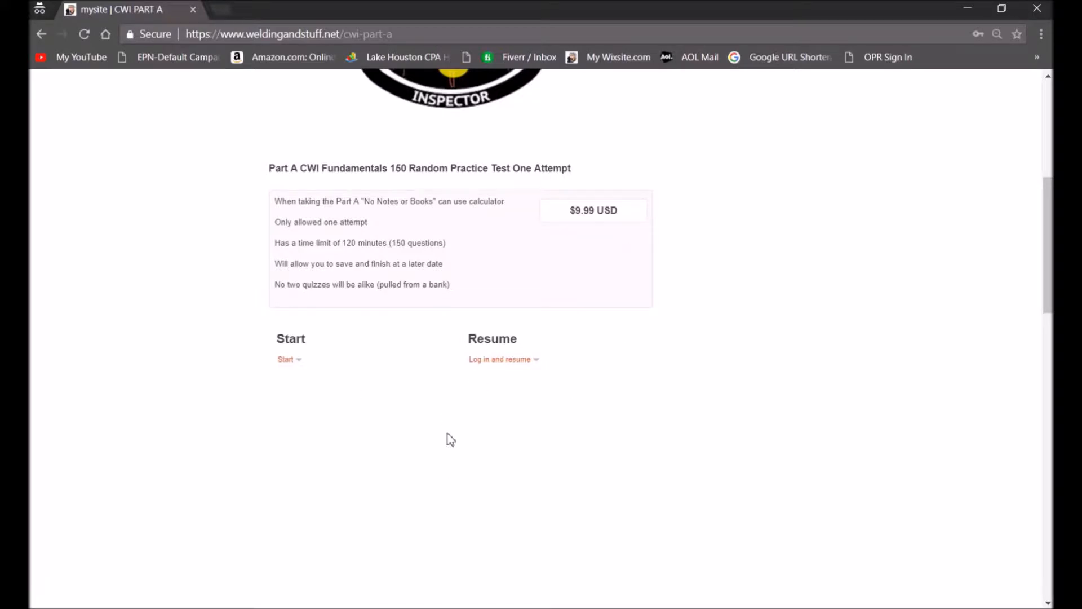
pyautogui.scroll(-10, 451, 440)
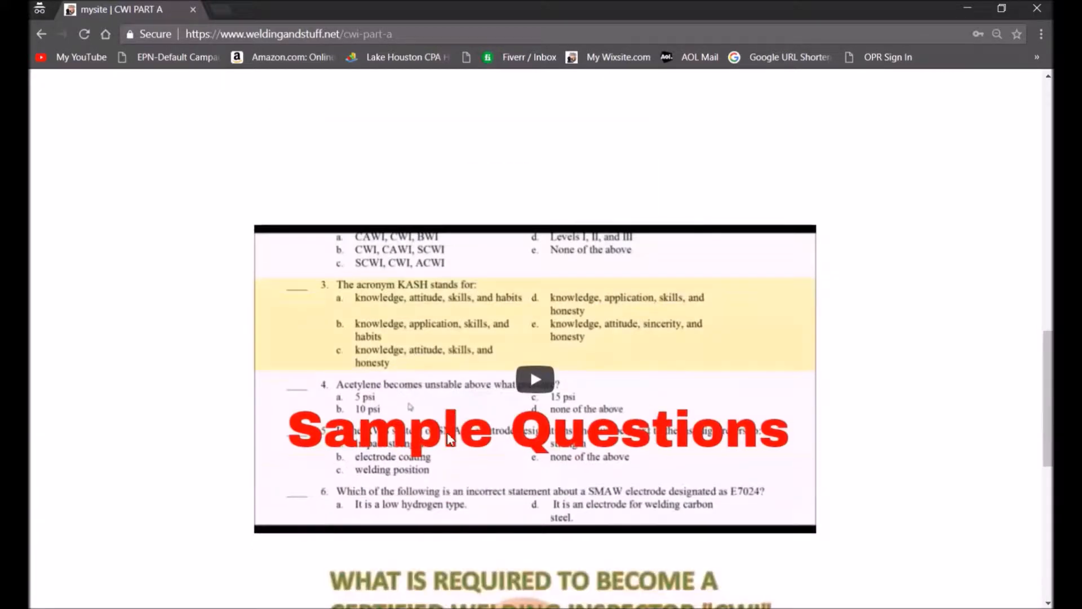
pyautogui.scroll(-2, 451, 437)
pyautogui.click(540, 309)
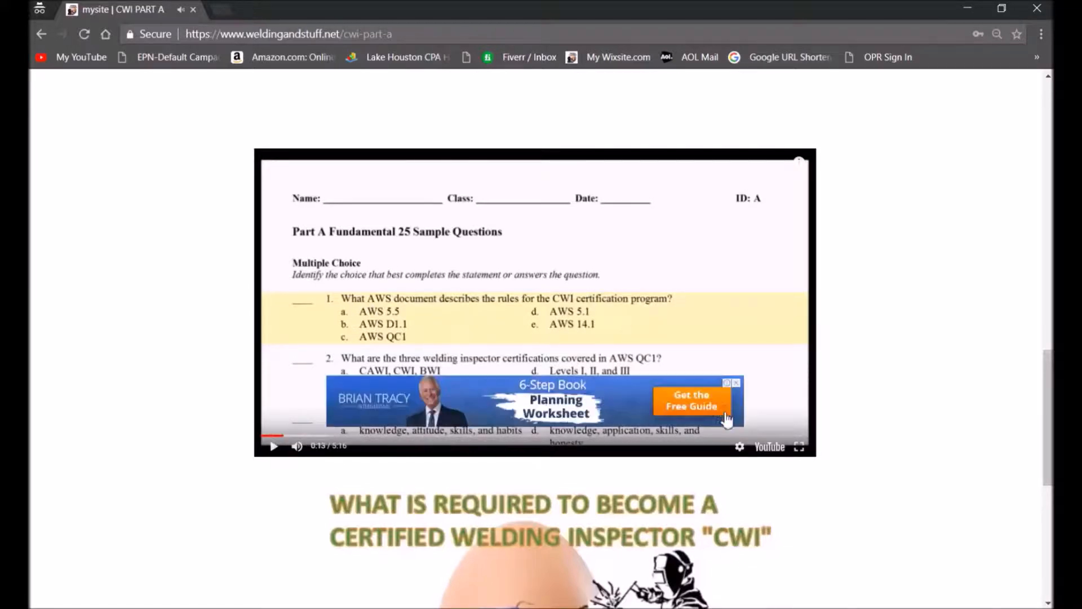
pyautogui.click(736, 383)
# Step: Briefly play the video about what is required to become a Certified Welding Inspector, and pause it
pyautogui.scroll(-5, 620, 394)
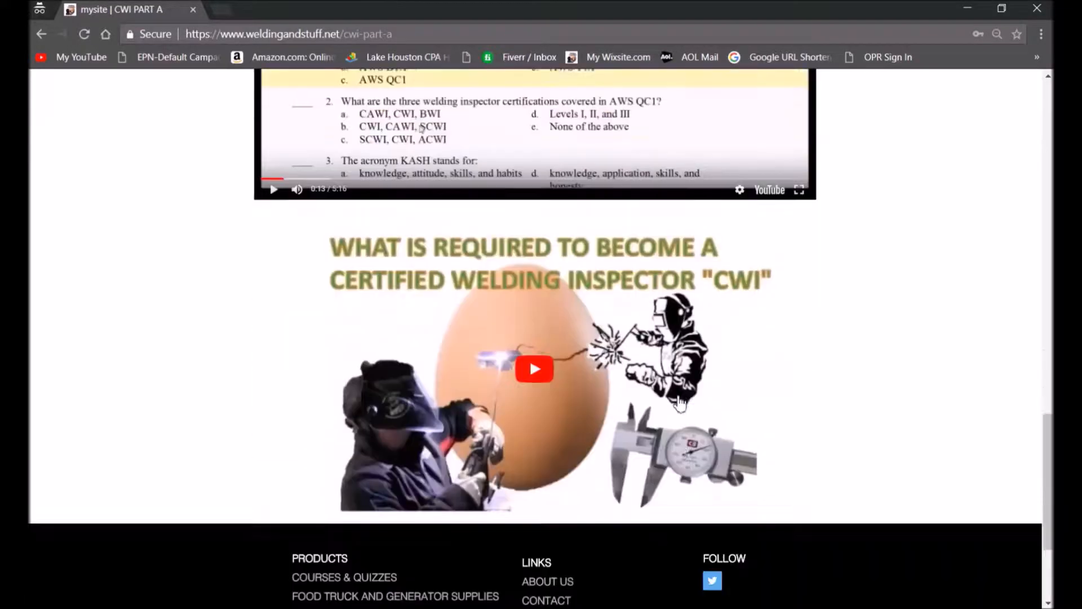
pyautogui.click(536, 327)
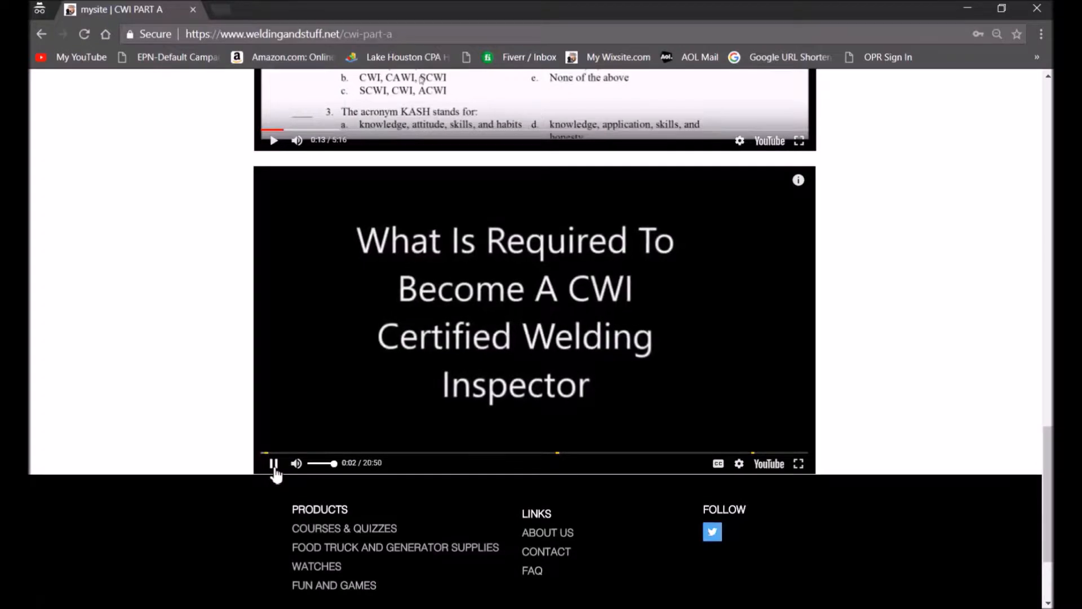
pyautogui.click(274, 470)
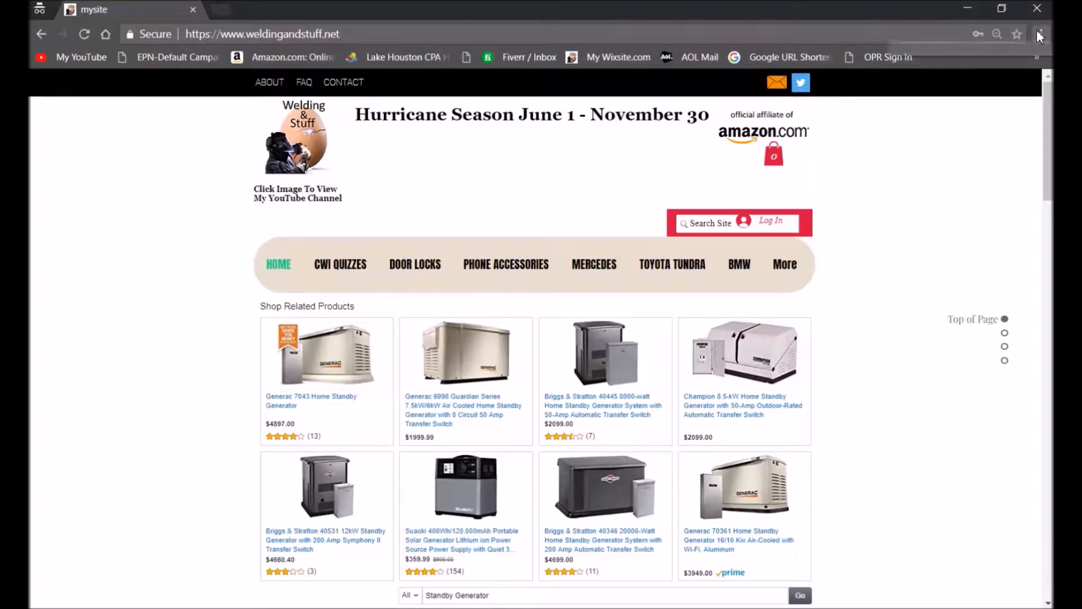
# Step: Leave the private browsing window and open mysite in the website editor from wix.com
pyautogui.click(1036, 10)
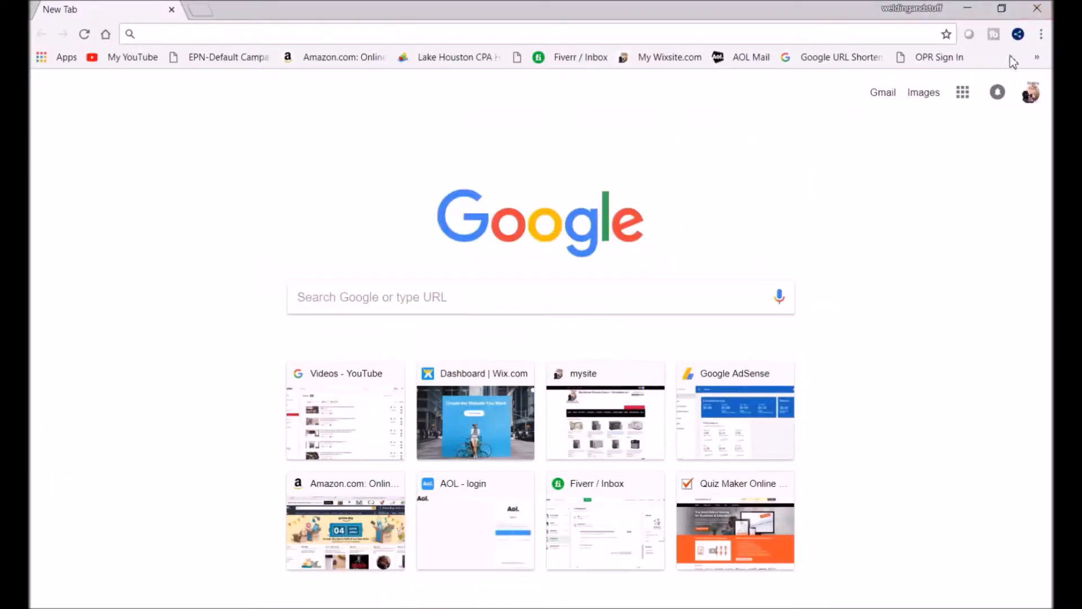
pyautogui.write('w')
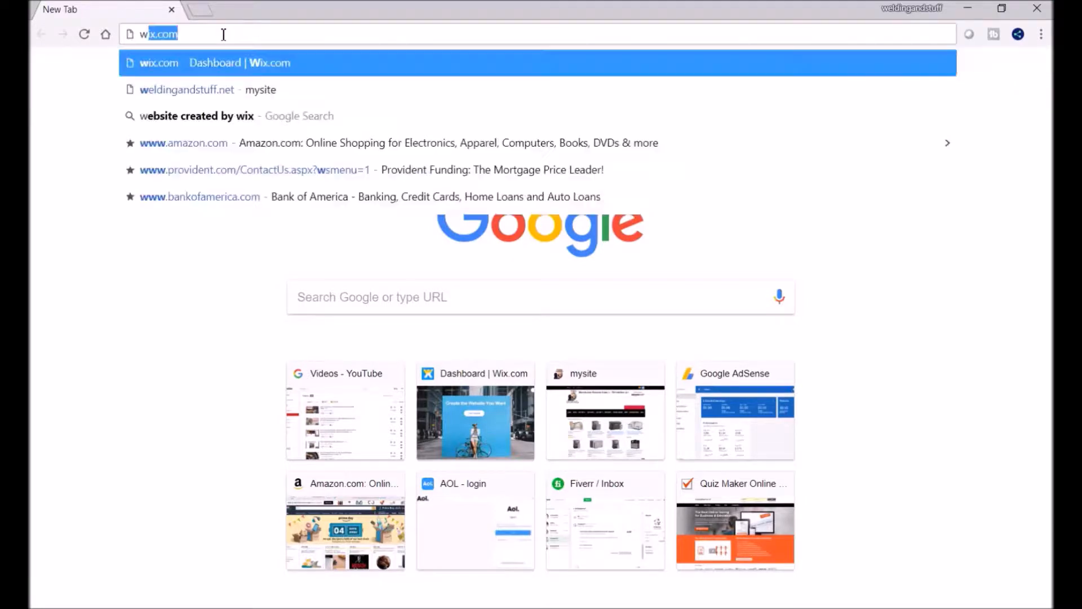
pyautogui.press('Return')
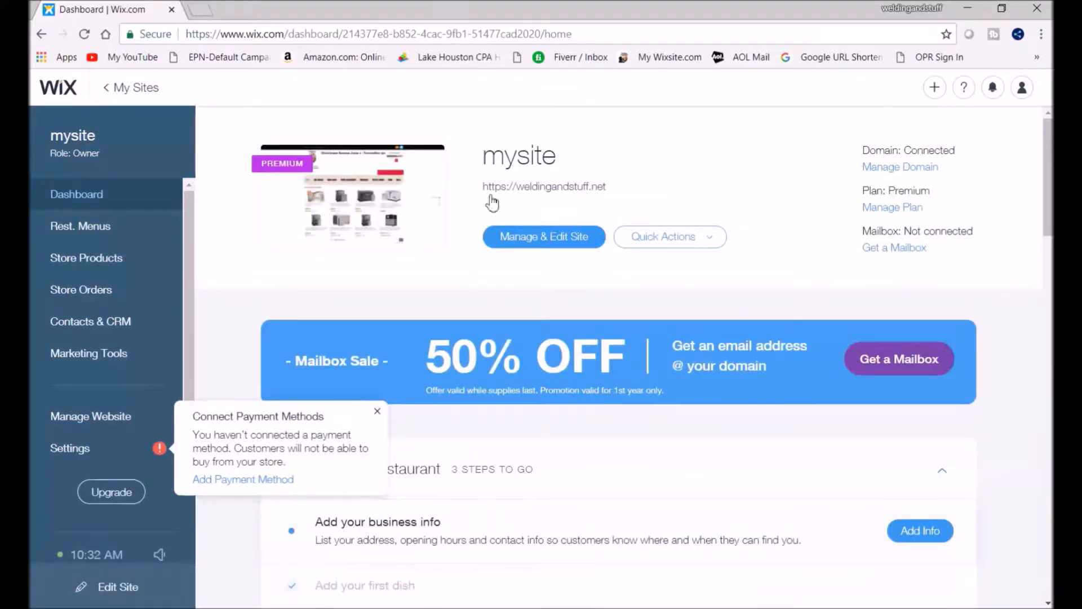
pyautogui.click(527, 241)
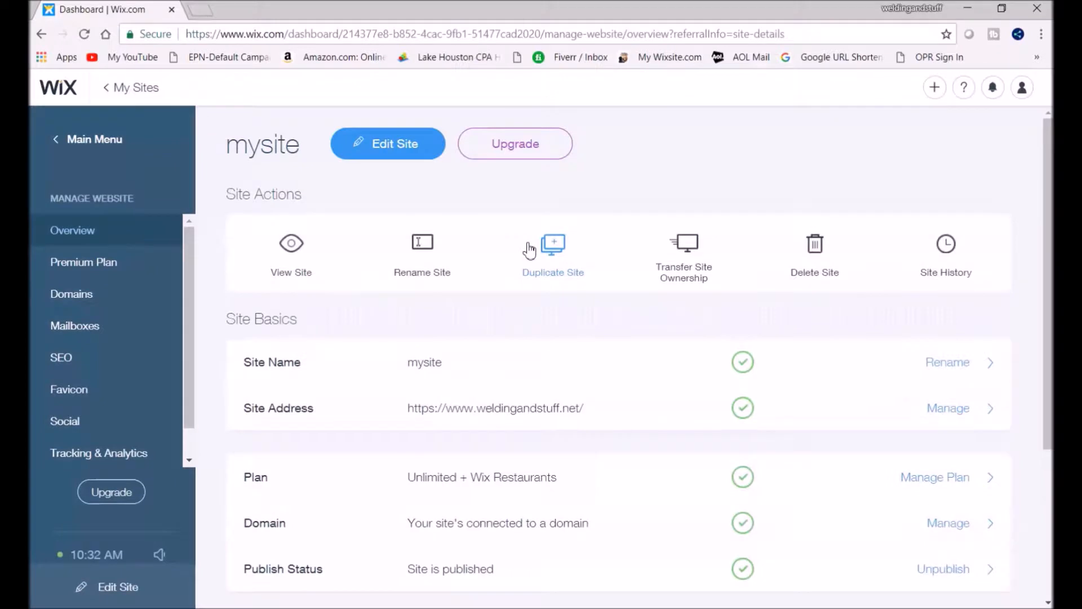
pyautogui.click(383, 142)
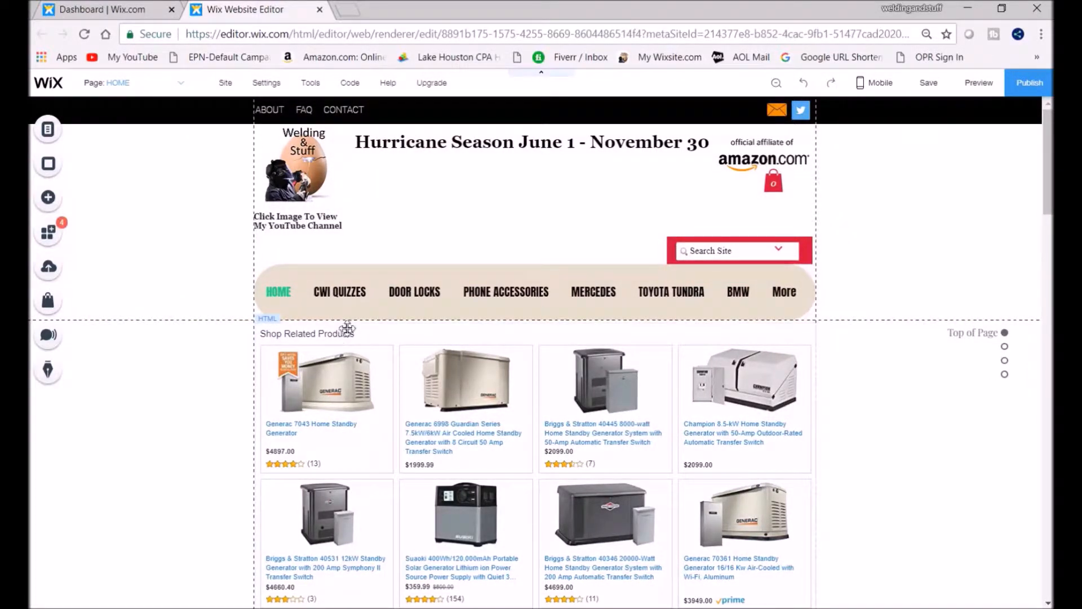
# Step: Set the Home page background to the Electric Darkness video
pyautogui.click(48, 164)
pyautogui.moveTo(102, 304)
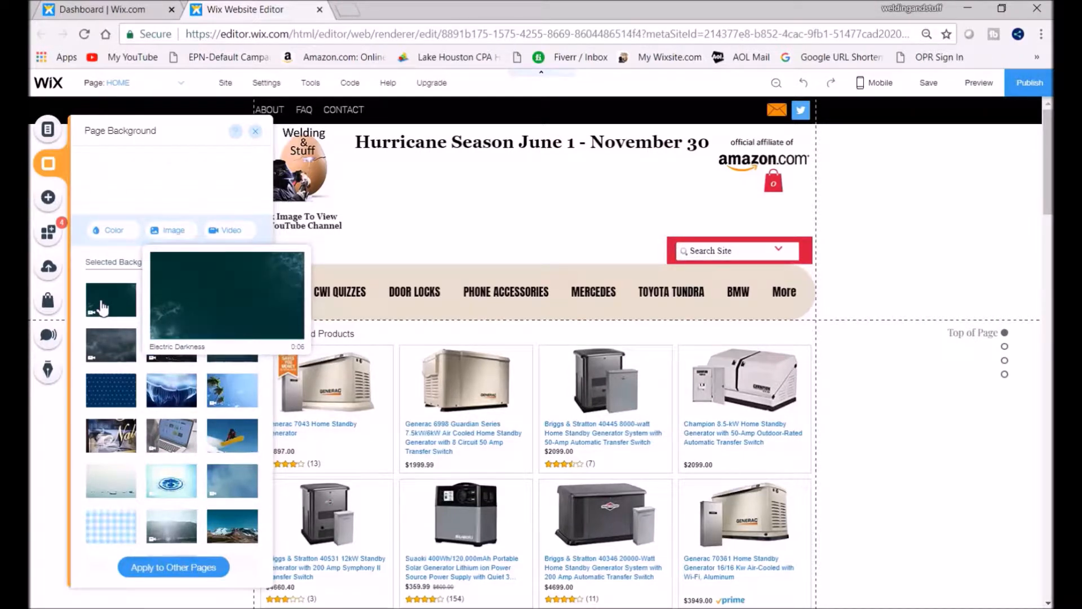
pyautogui.click(102, 307)
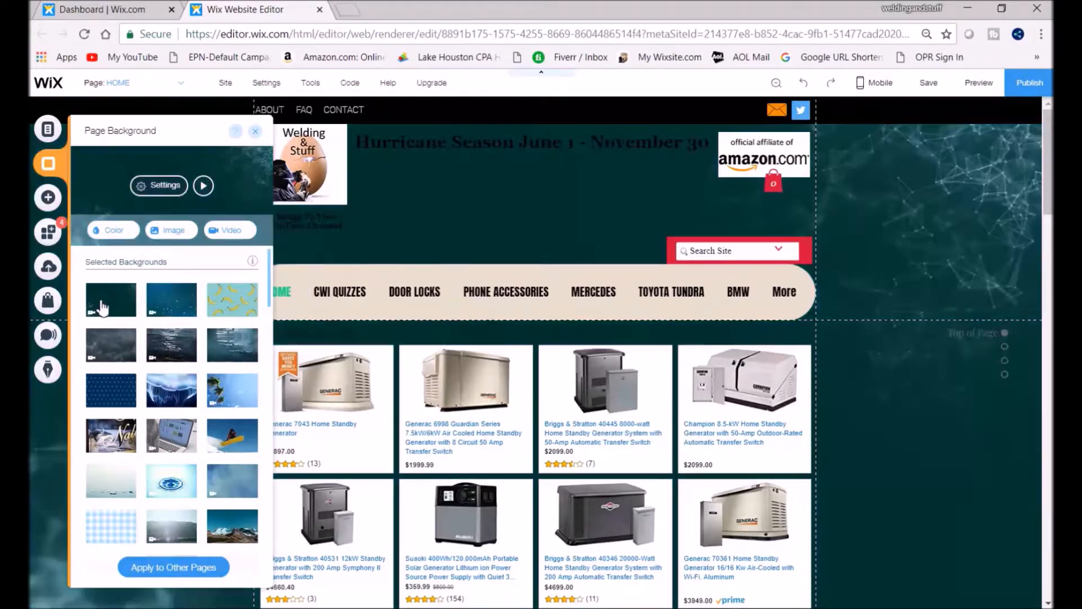
pyautogui.click(573, 231)
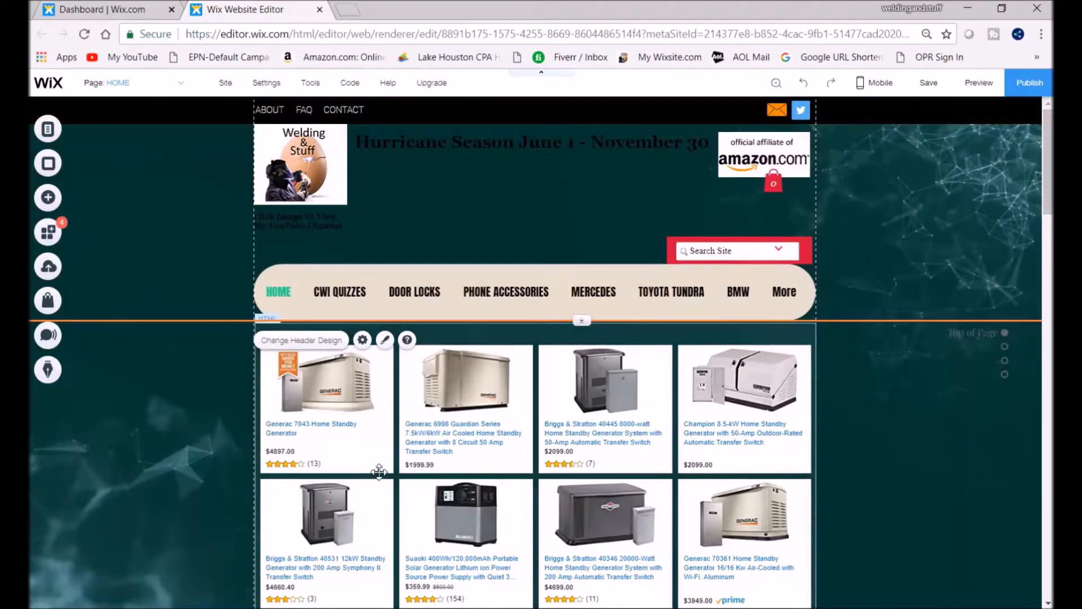
# Step: Switch the editor to the CWI Part A page to check its background, and return to the Home page
pyautogui.click(179, 87)
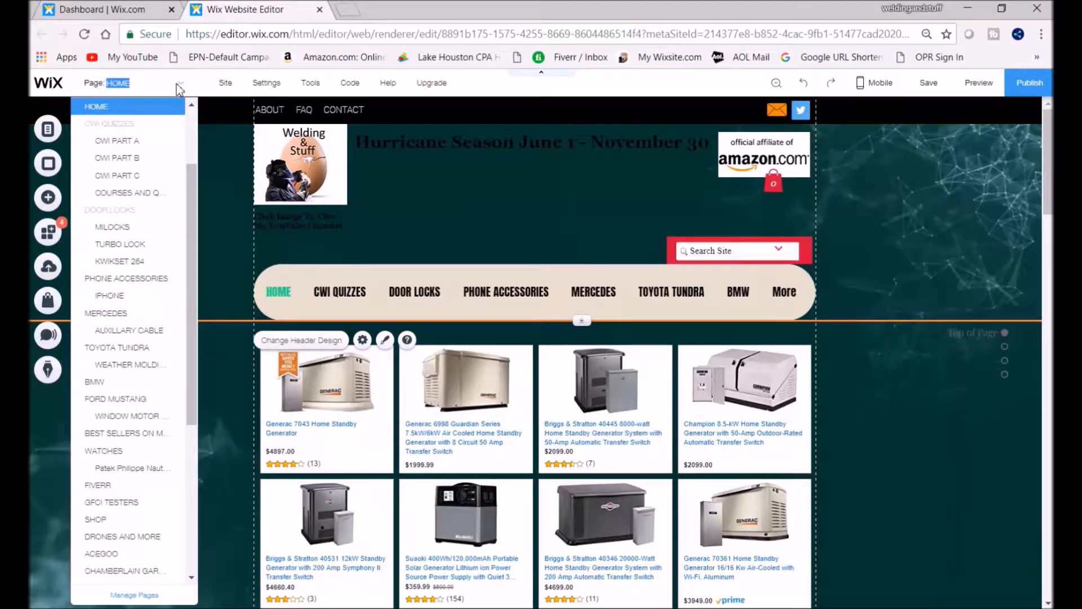
pyautogui.click(113, 142)
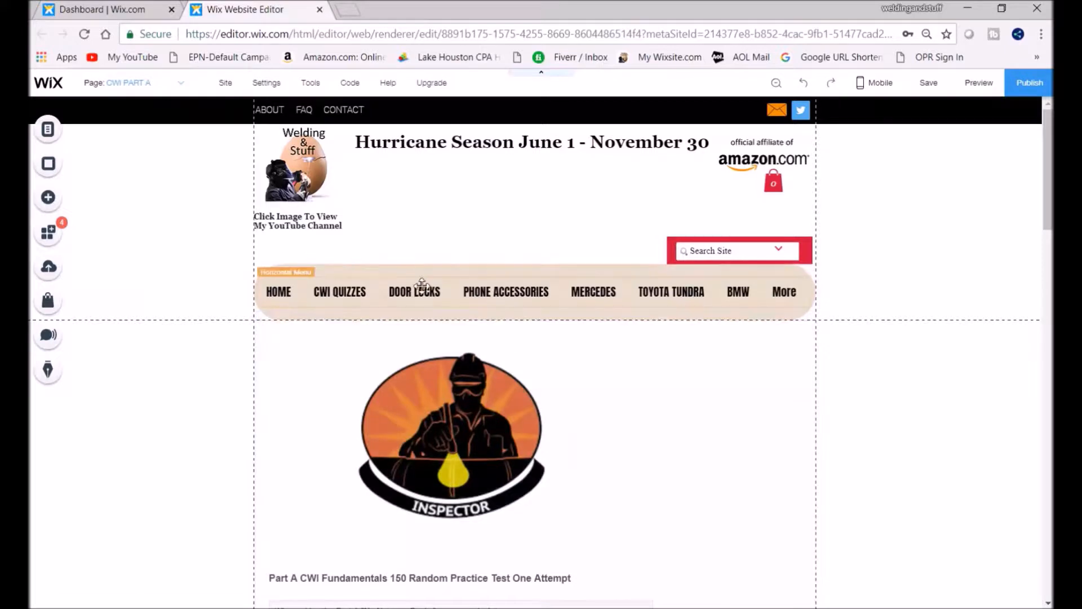
pyautogui.click(181, 84)
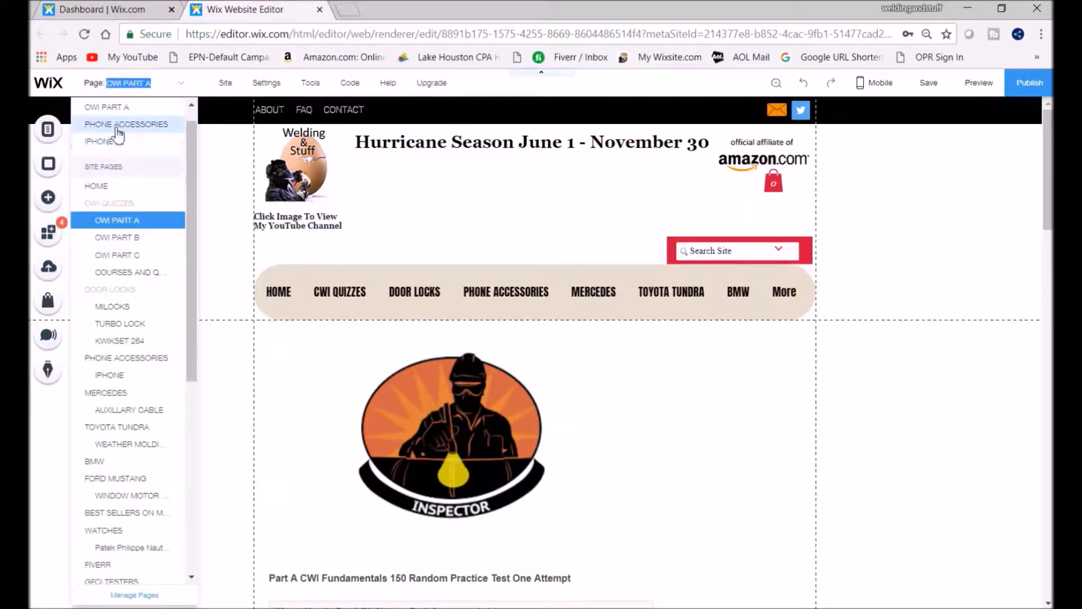
pyautogui.click(97, 186)
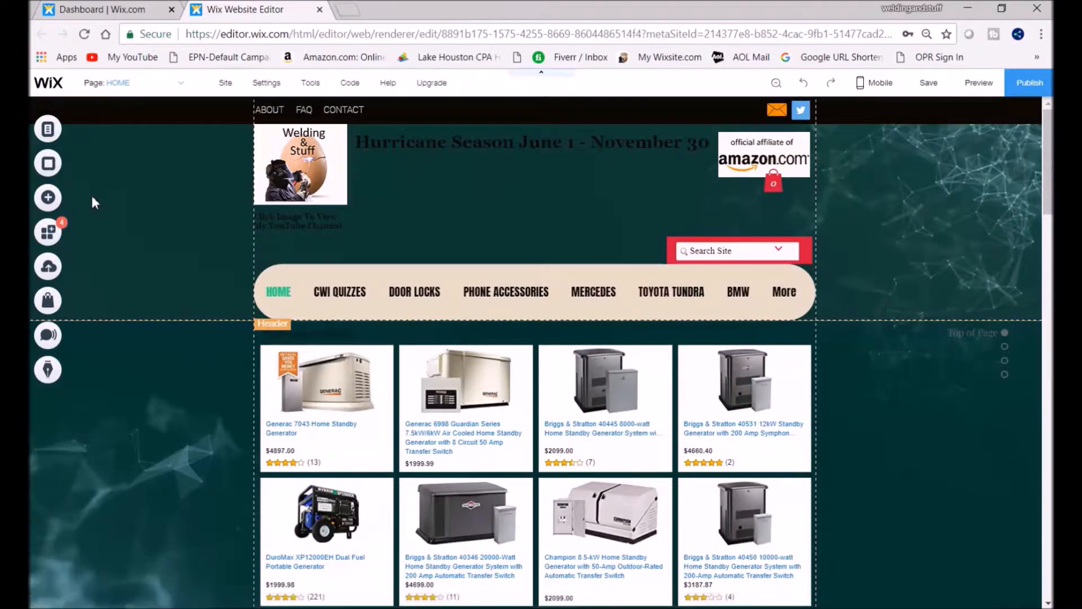
# Step: Try the background colors #E27B90 and #D4133A on the Home page and settle on white, #FFFFFF
pyautogui.click(49, 163)
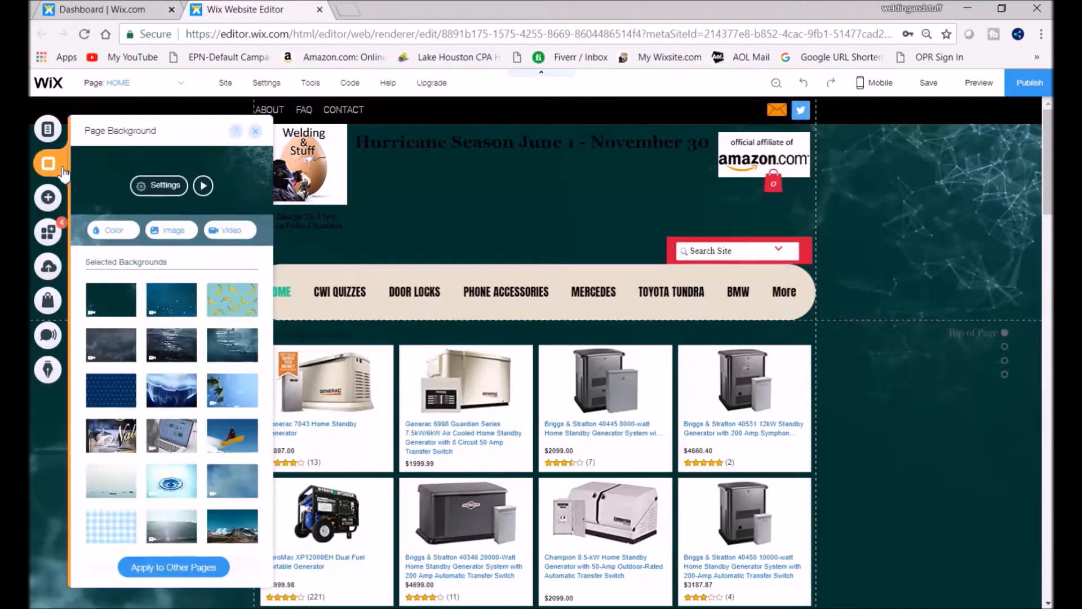
pyautogui.click(114, 231)
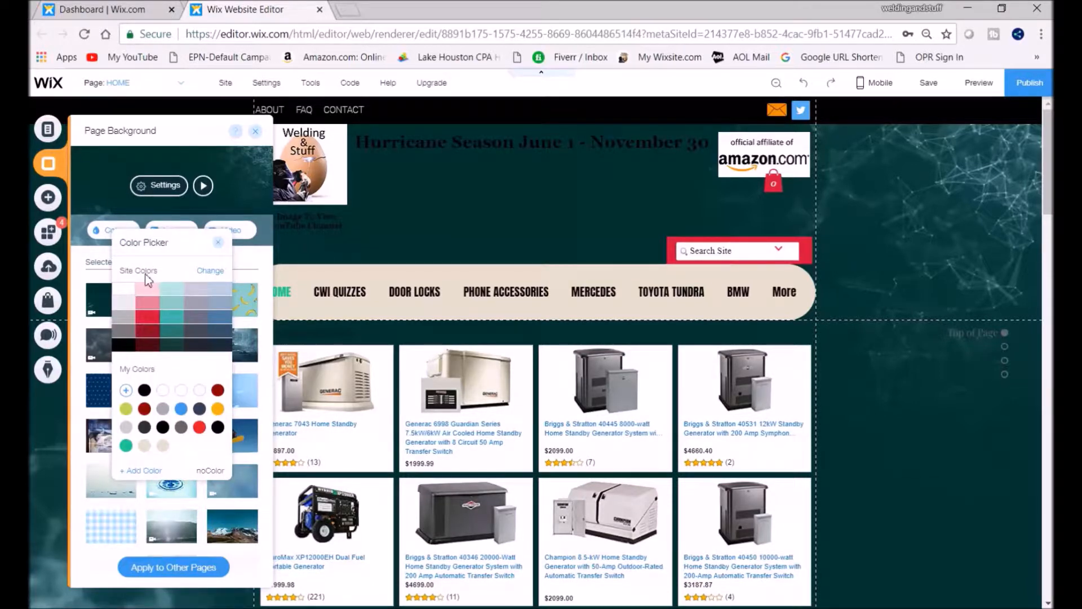
pyautogui.click(124, 291)
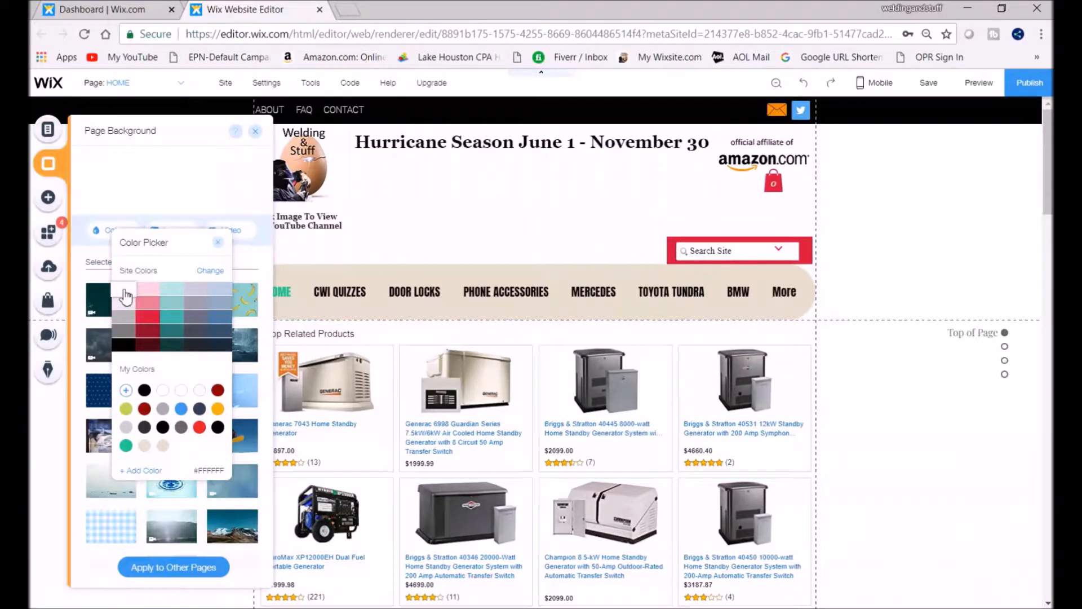
pyautogui.click(146, 306)
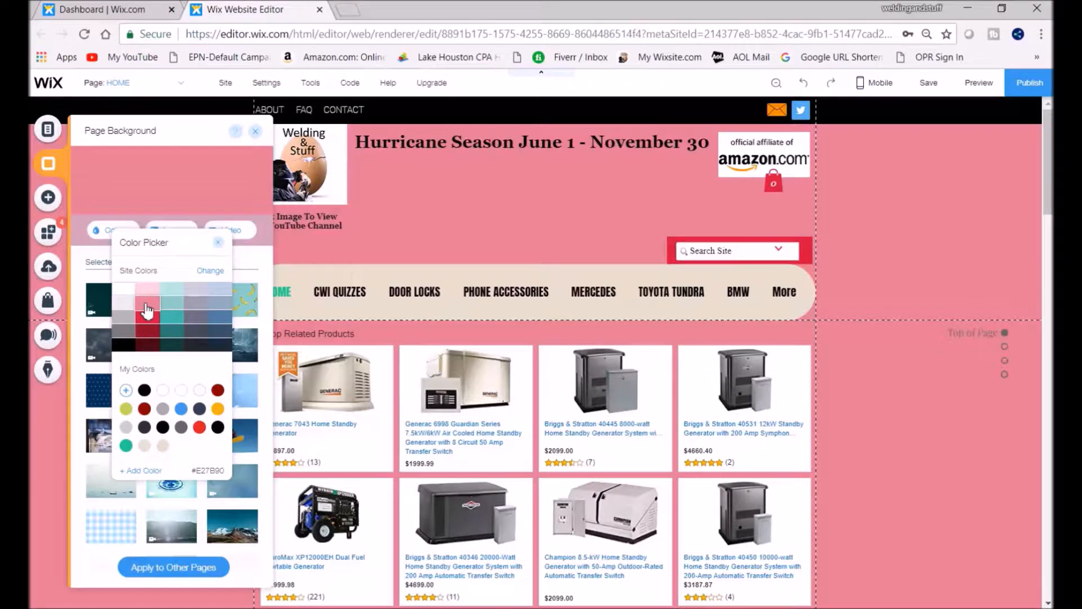
pyautogui.click(148, 322)
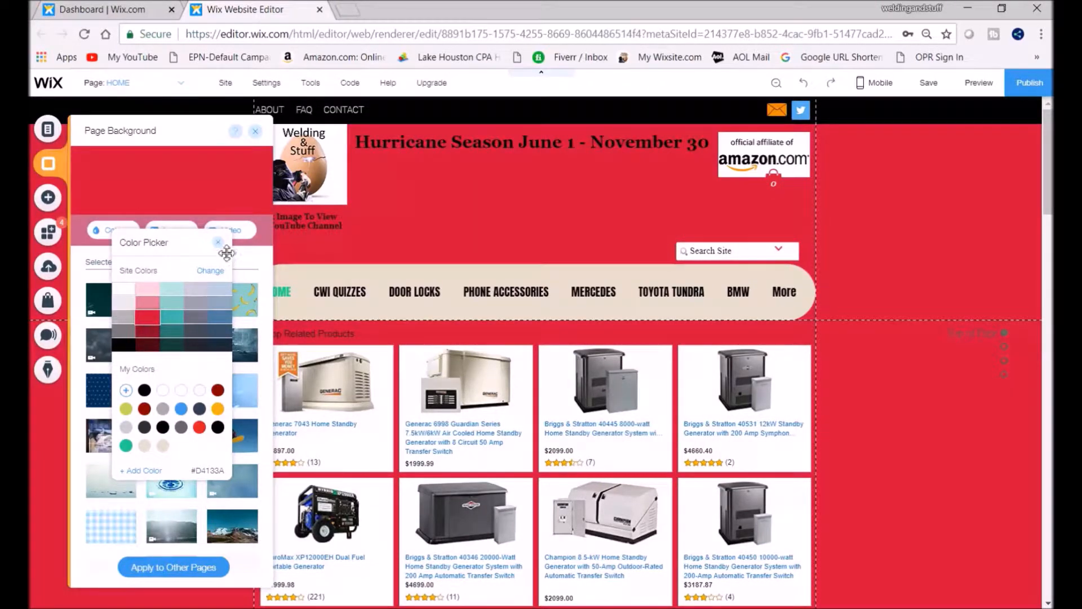
pyautogui.click(126, 293)
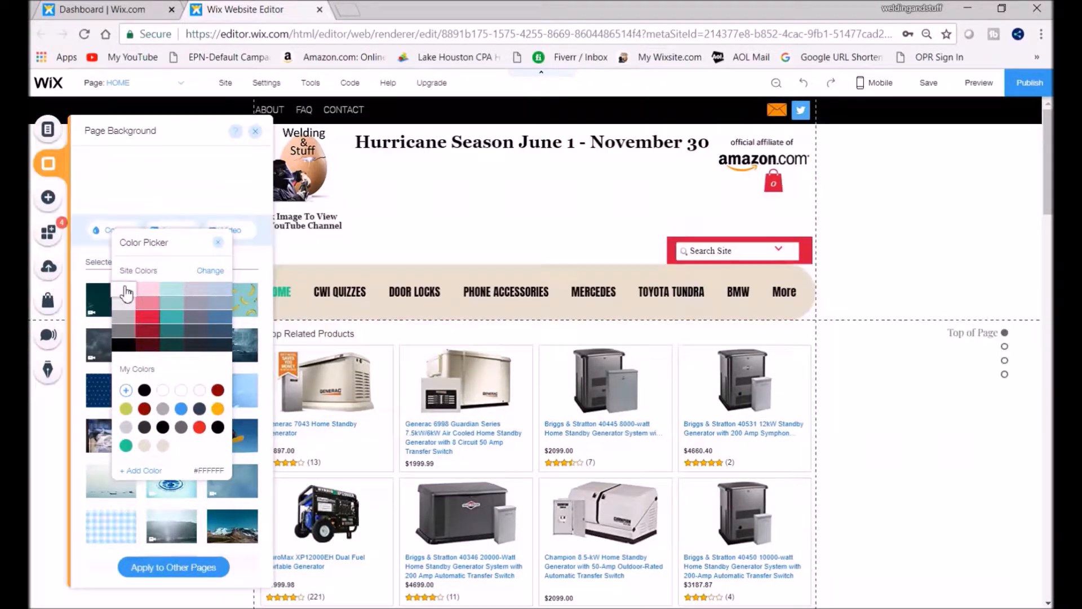
pyautogui.click(182, 195)
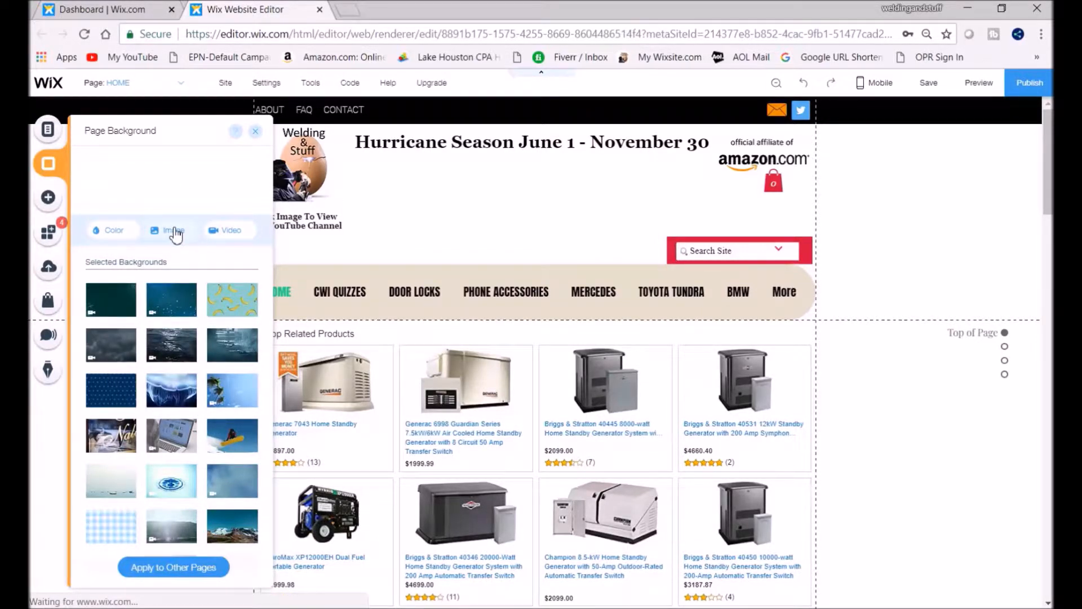
# Step: Browse the background image sources for the Home page: own images, social images, free Wix images and Shutterstock images
pyautogui.click(175, 231)
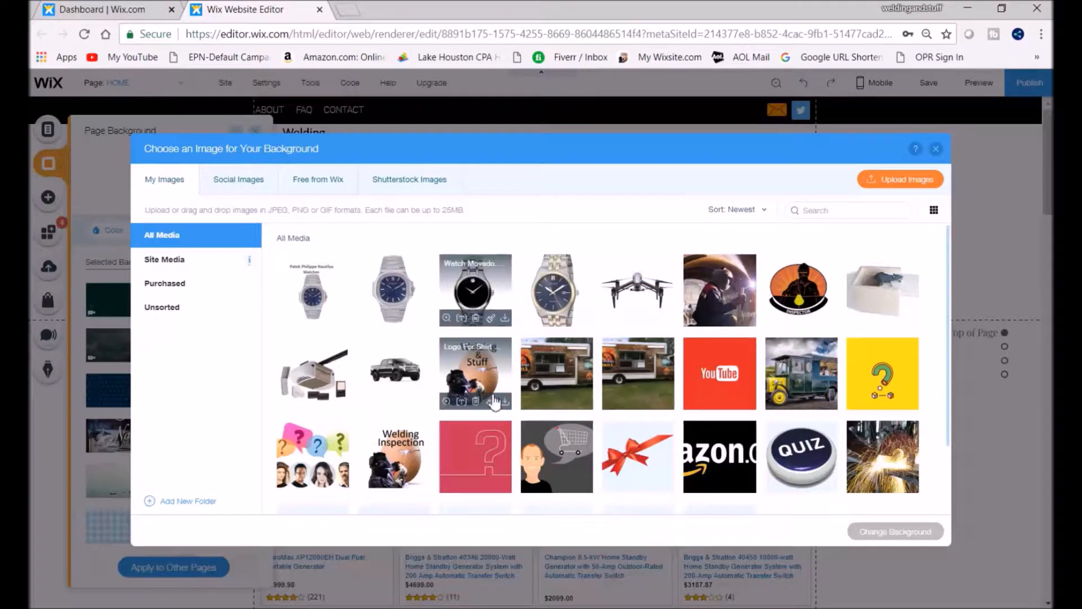
pyautogui.moveTo(304, 275)
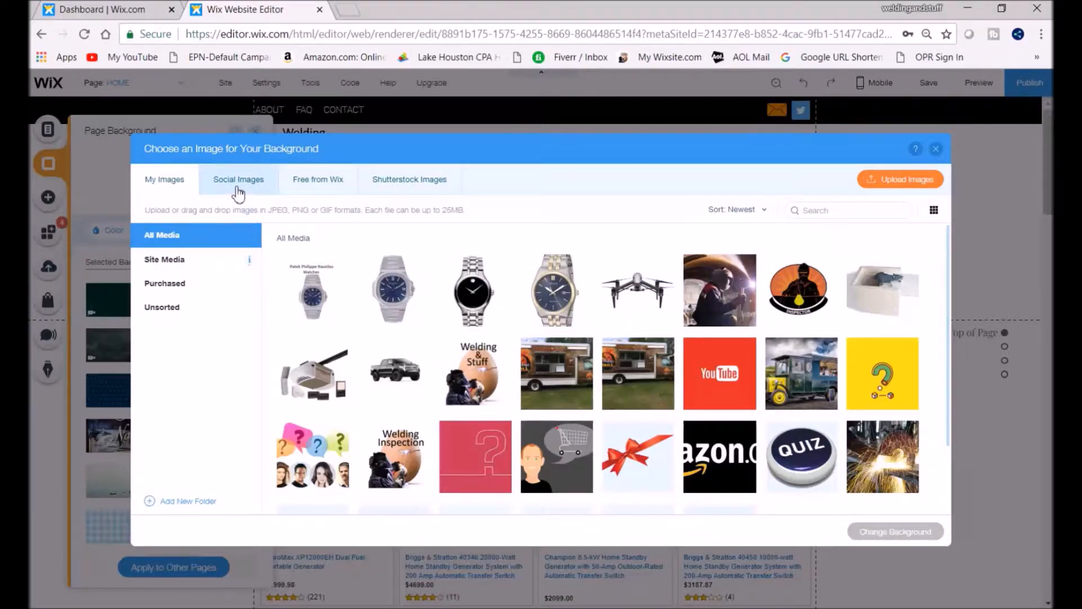
pyautogui.click(239, 195)
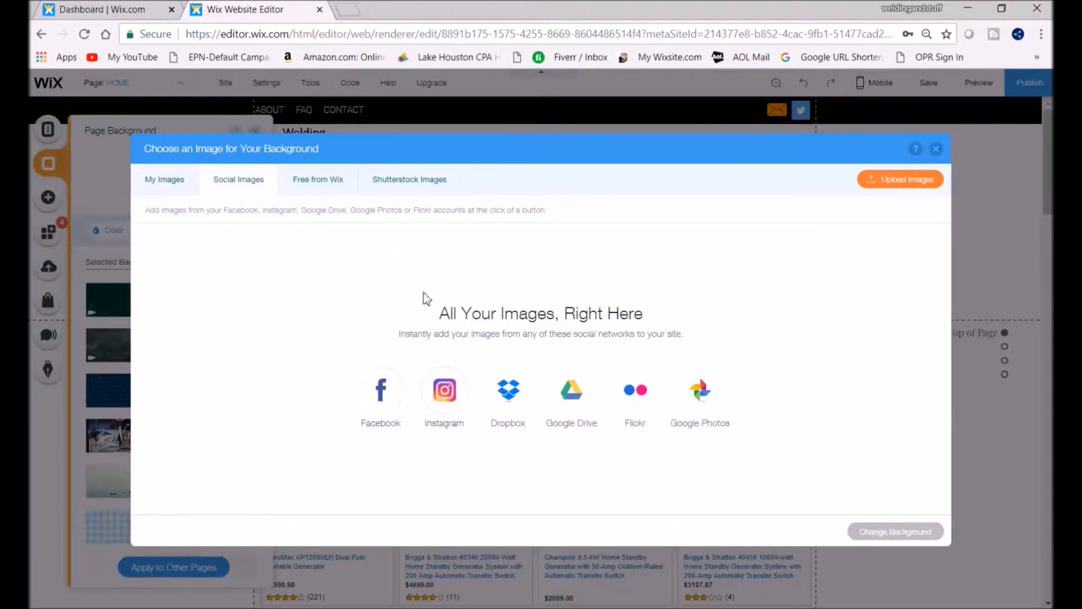
pyautogui.click(311, 192)
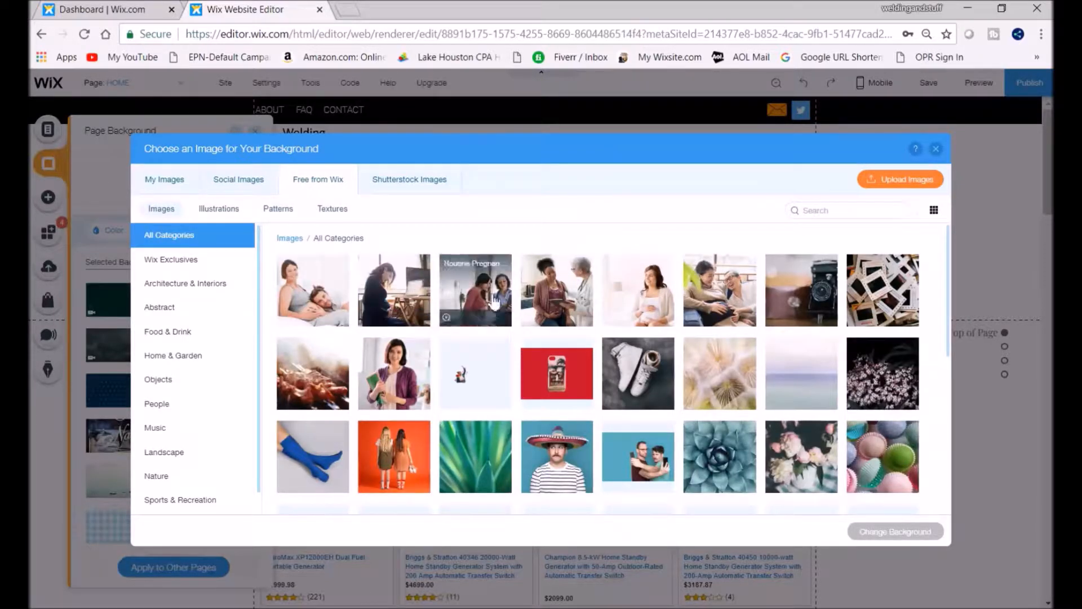
pyautogui.click(401, 186)
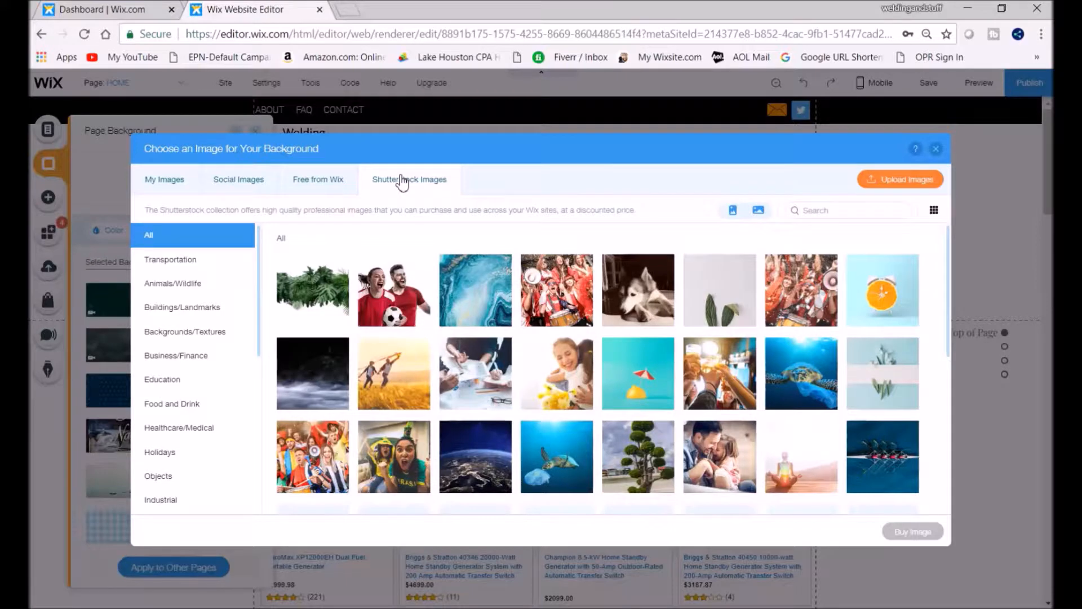
# Step: Search the Shutterstock images for "welding" and clear the search term
pyautogui.click(855, 213)
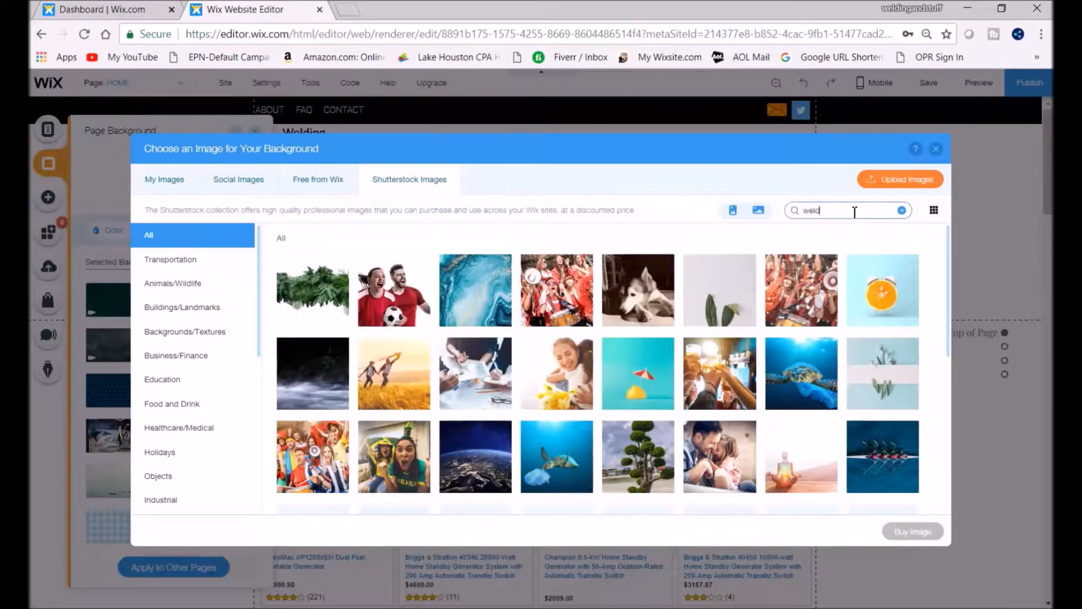
pyautogui.write('welding')
pyautogui.press('Return')
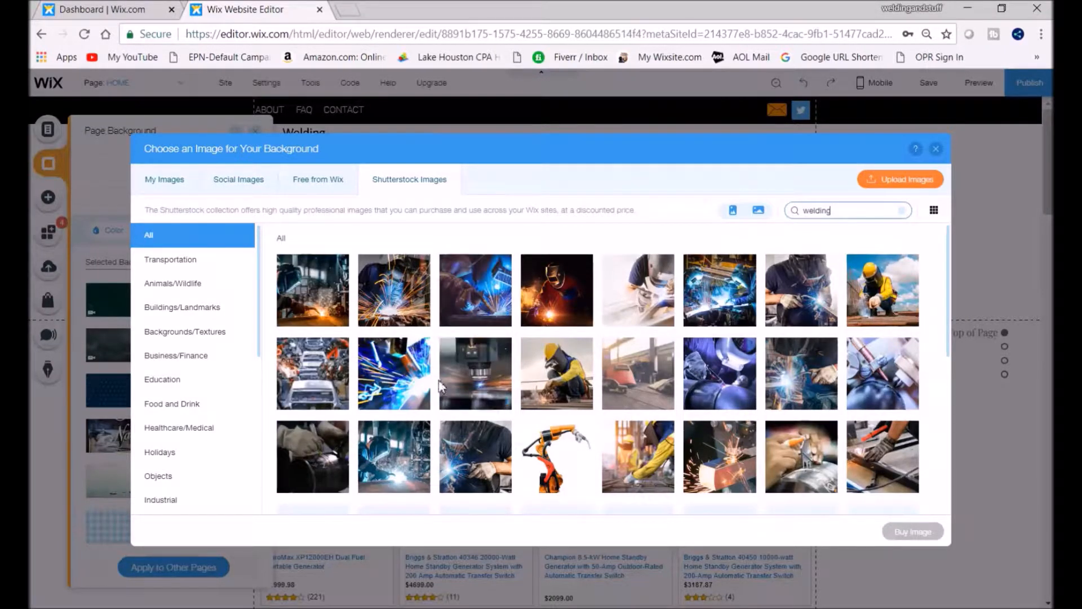
pyautogui.moveTo(852, 211); pyautogui.dragTo(746, 221)
pyautogui.press('BackSpace')
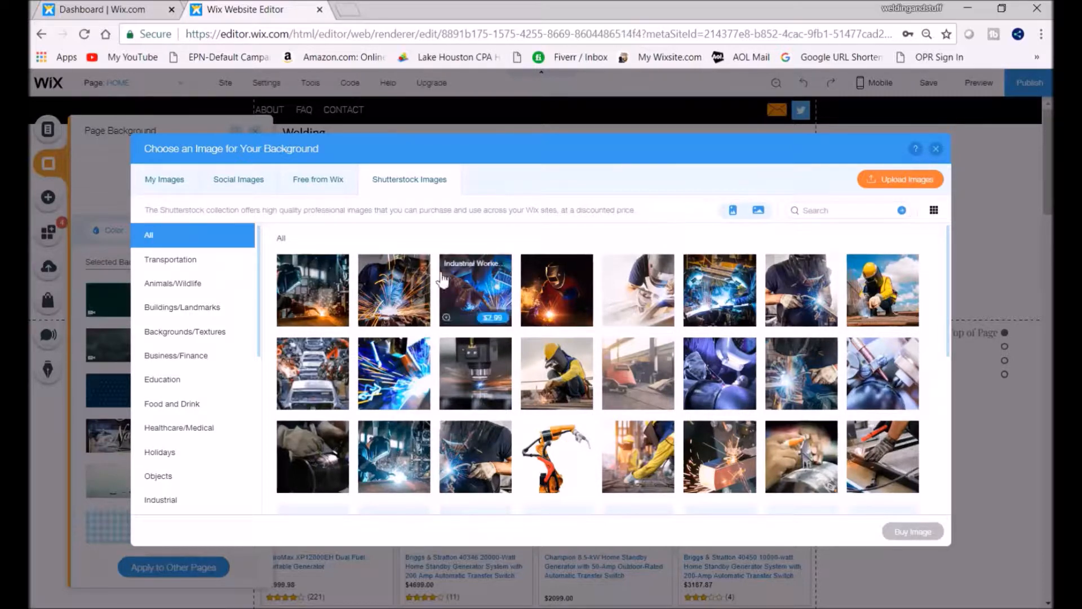
# Step: Try the free Wix image Sombrero as the Home page background and restore white, #FFFFFF
pyautogui.click(321, 181)
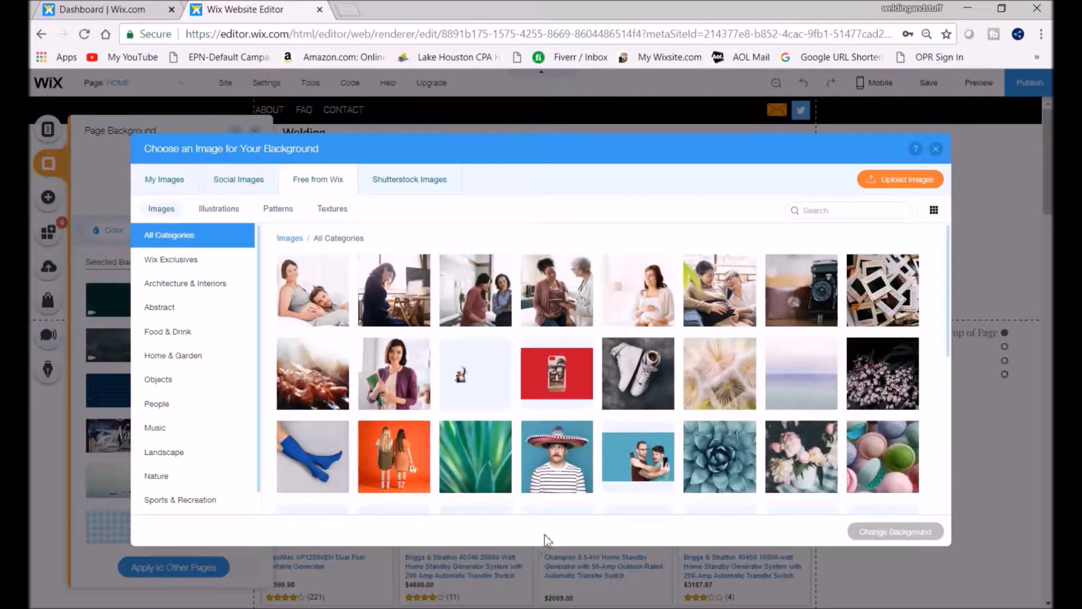
pyautogui.click(568, 468)
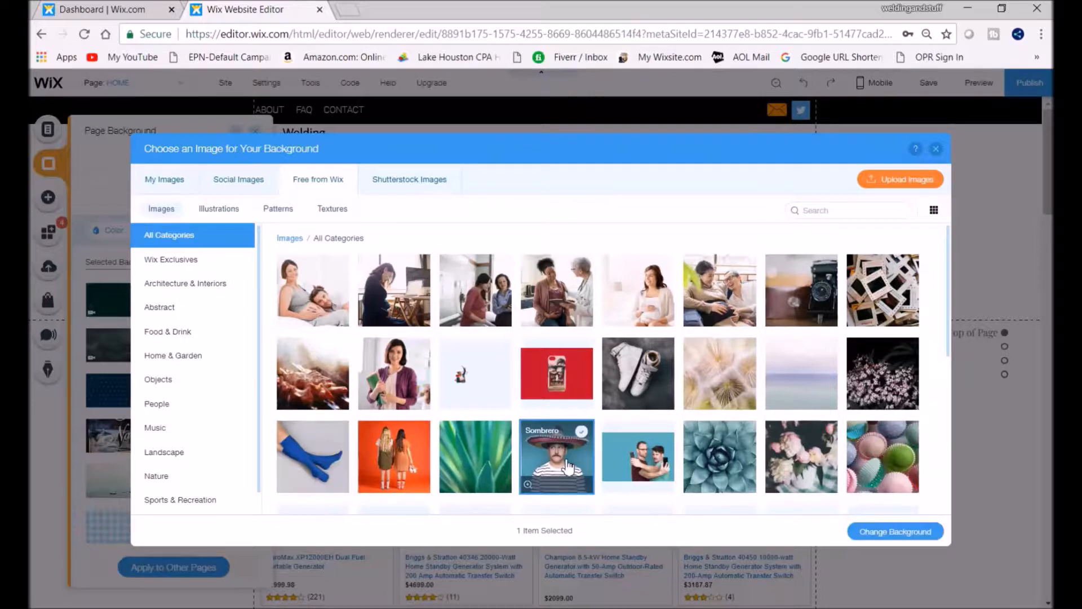
pyautogui.doubleClick(566, 462)
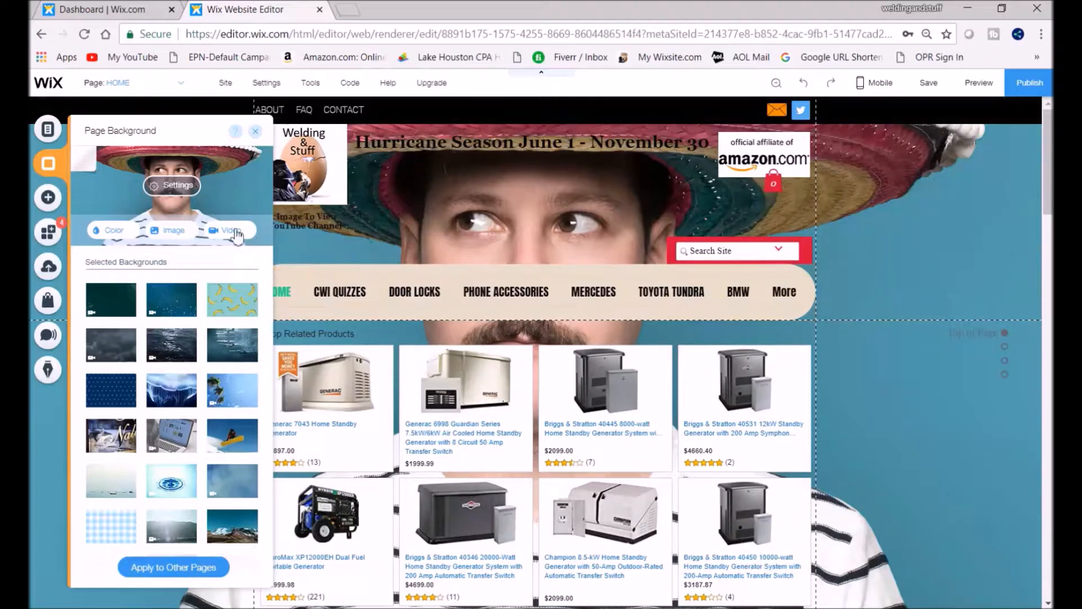
pyautogui.click(107, 236)
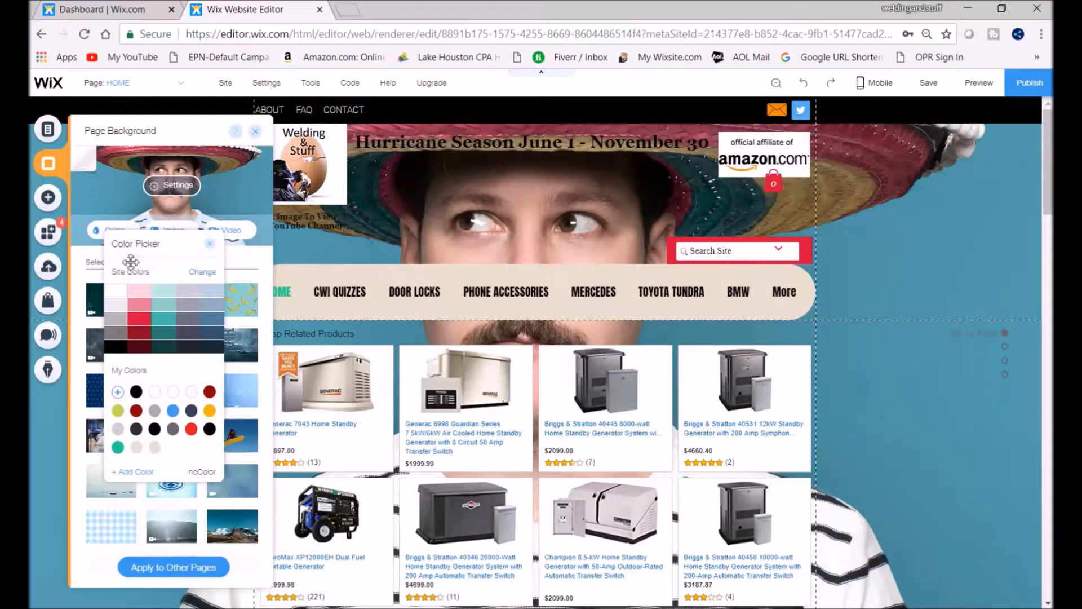
pyautogui.click(116, 298)
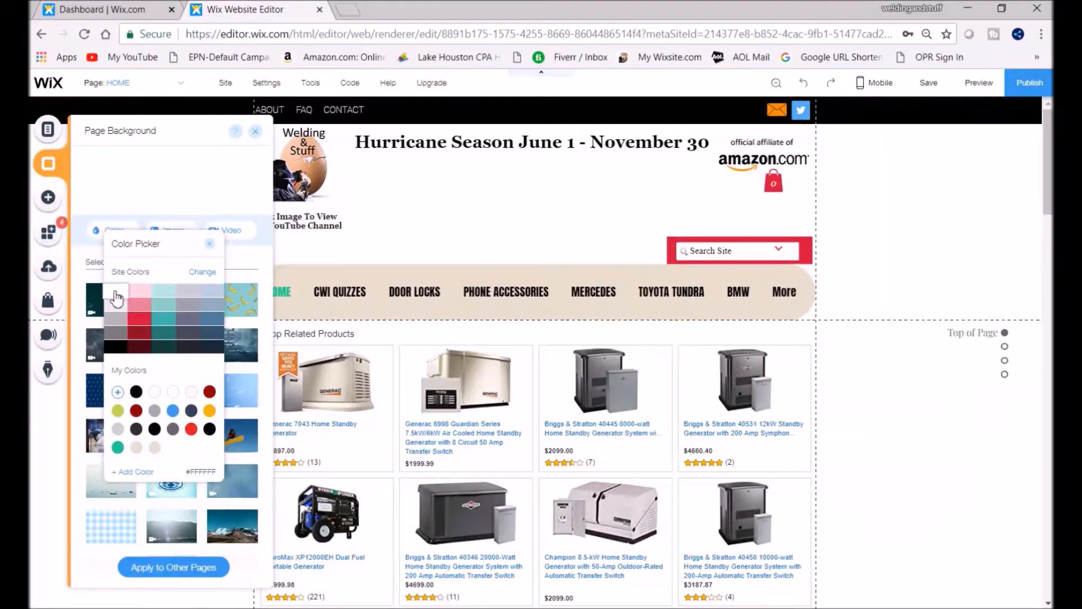
pyautogui.click(908, 451)
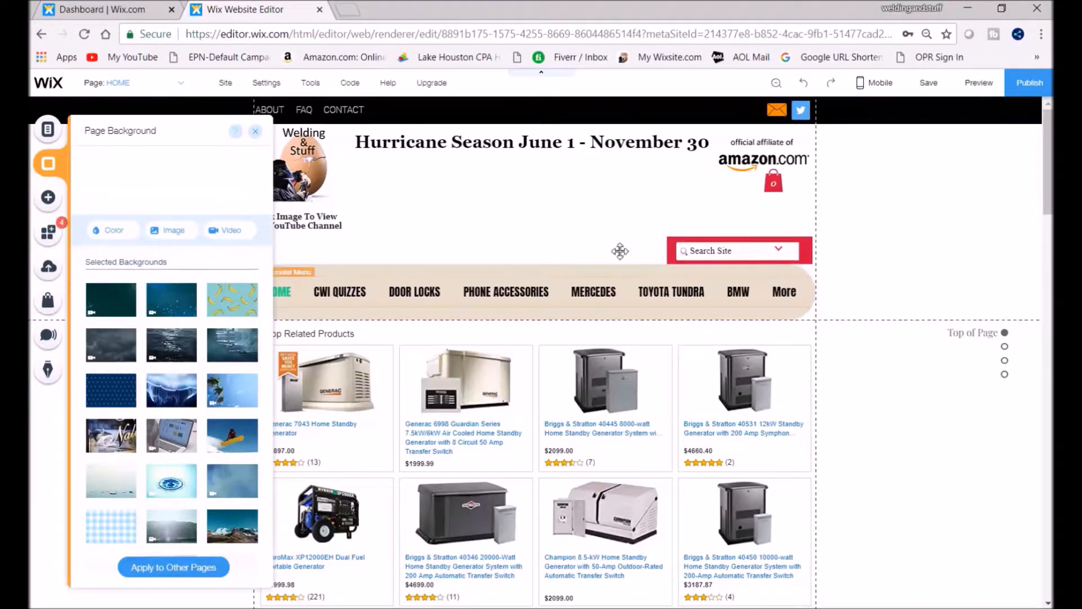
pyautogui.click(831, 414)
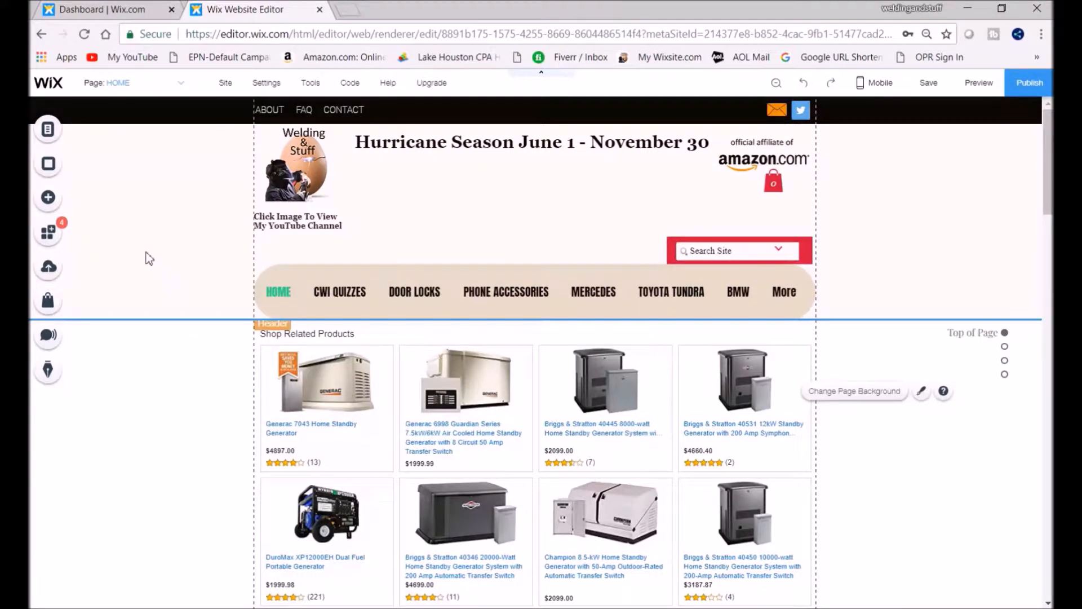
# Step: Add a new page named TEST to the site menu below HOME
pyautogui.click(180, 90)
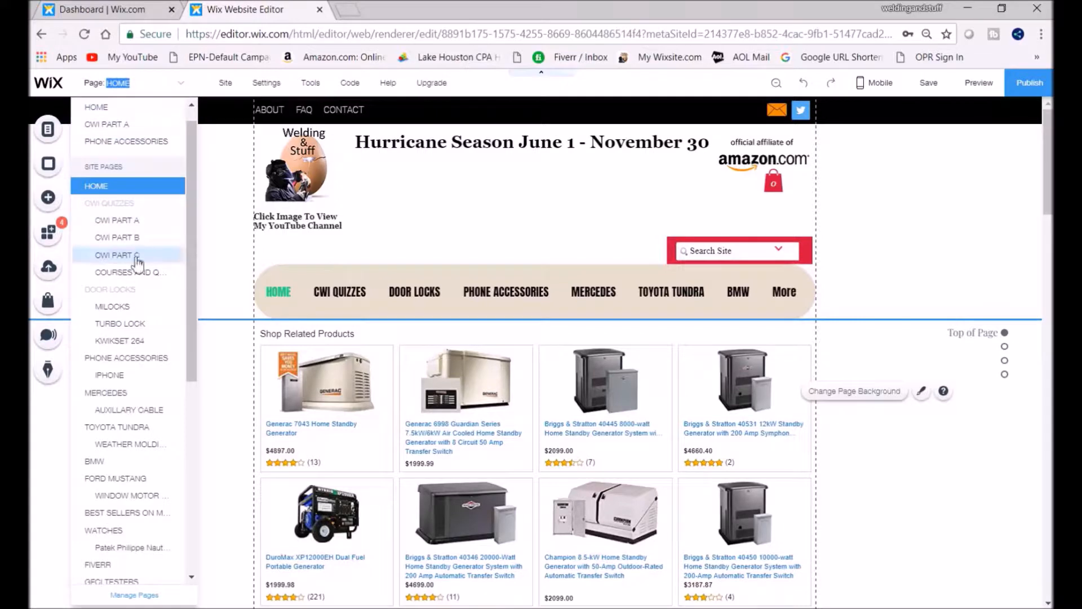
pyautogui.scroll(-5, 145, 502)
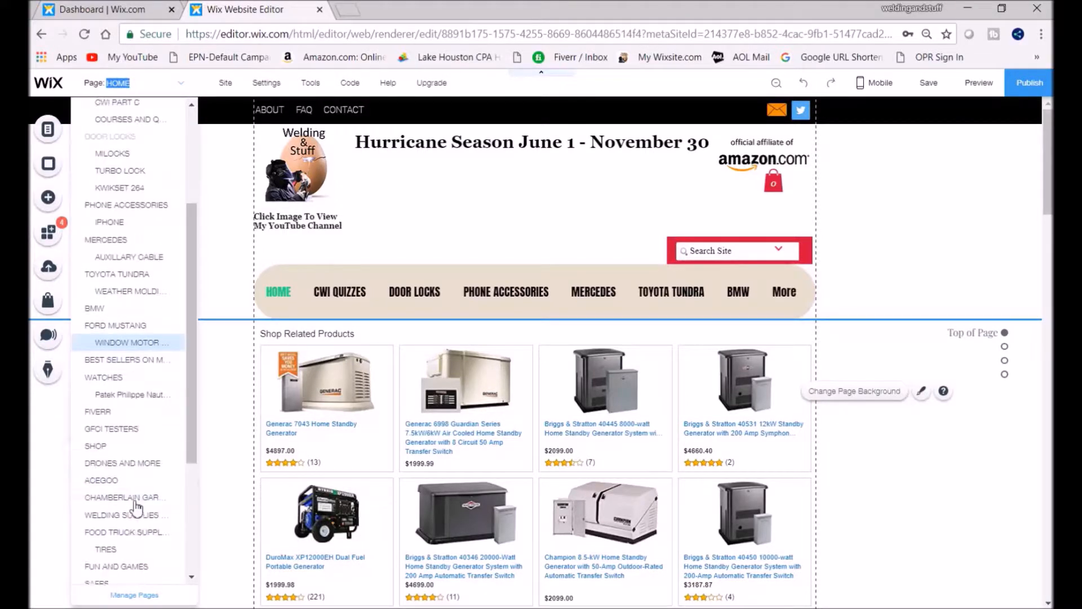
pyautogui.click(123, 598)
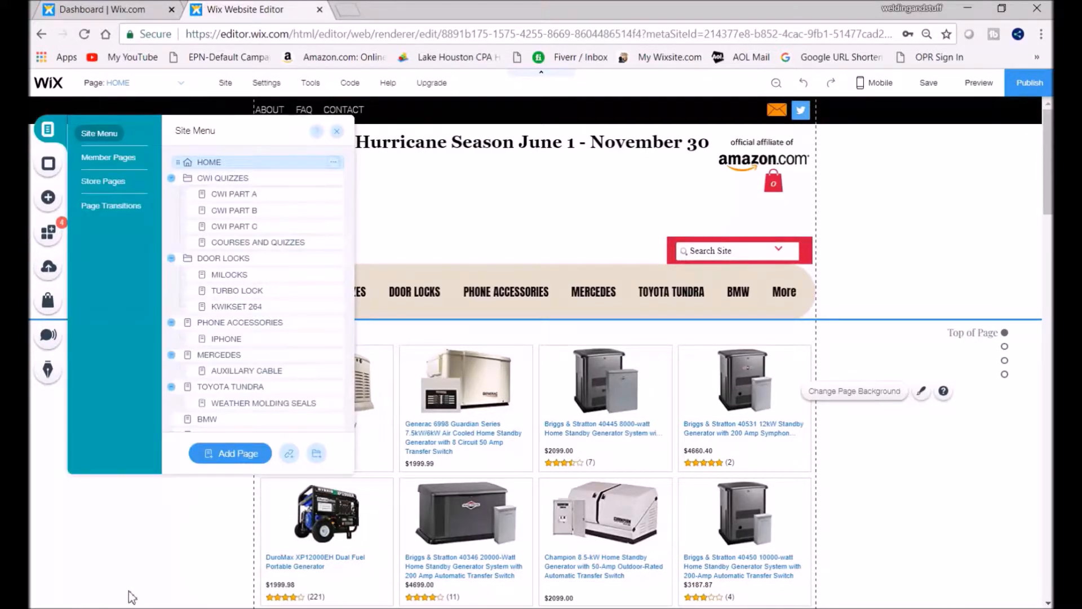
pyautogui.click(235, 457)
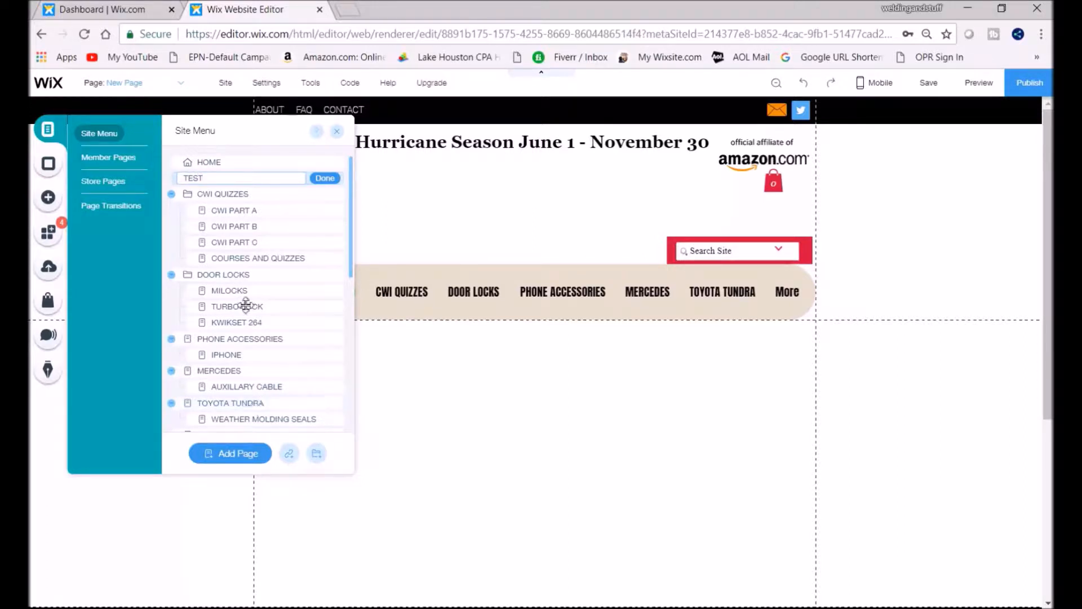
pyautogui.click(326, 179)
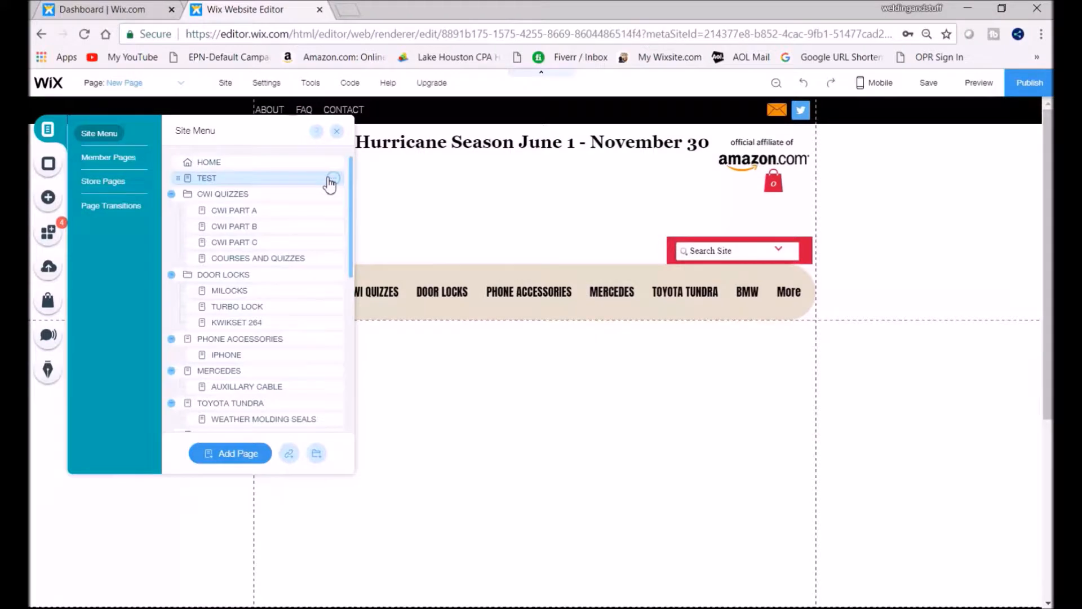
pyautogui.click(418, 446)
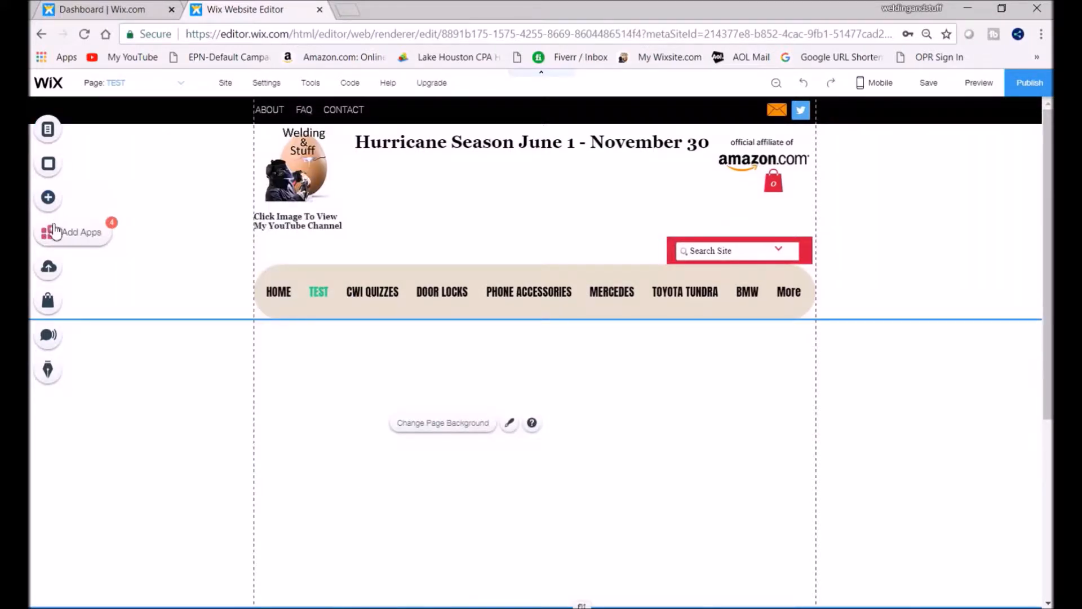
# Step: Add an HTML iframe to the blank content area of the TEST page, below the navigation menu
pyautogui.click(49, 198)
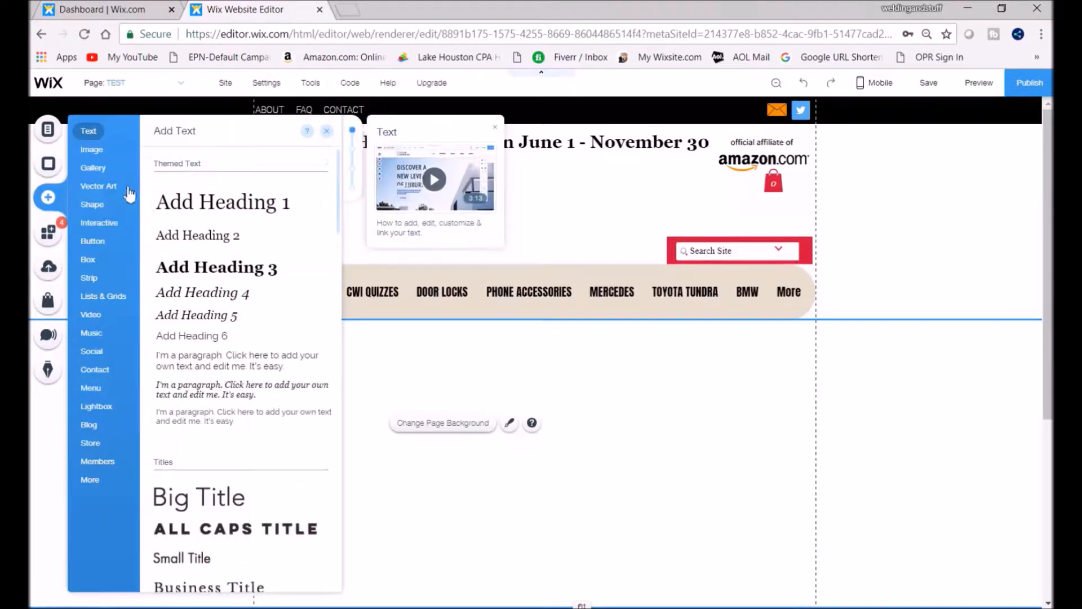
pyautogui.click(88, 484)
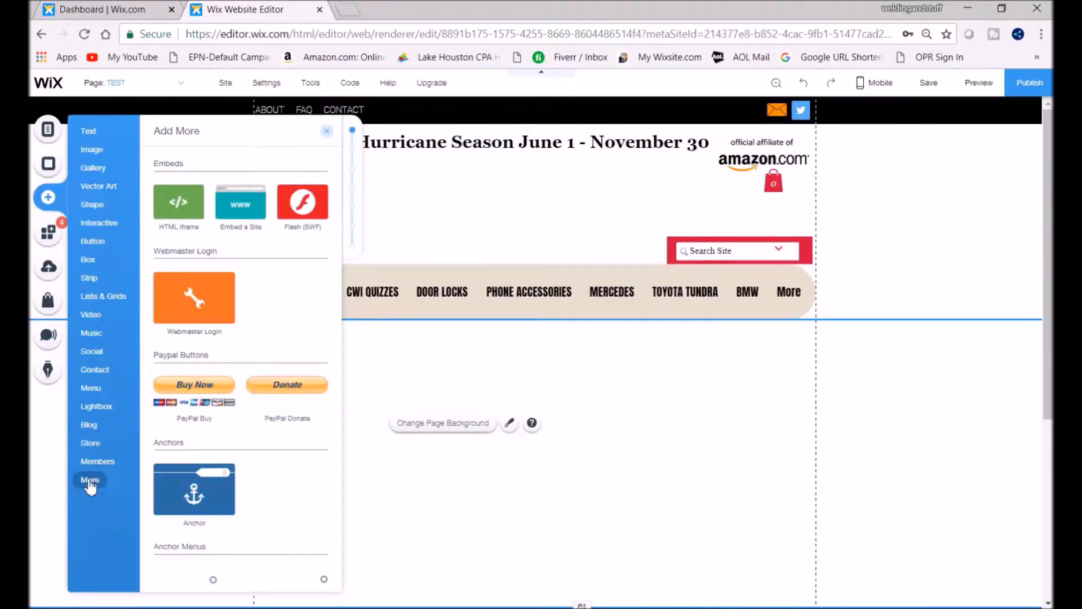
pyautogui.moveTo(180, 209); pyautogui.dragTo(462, 426)
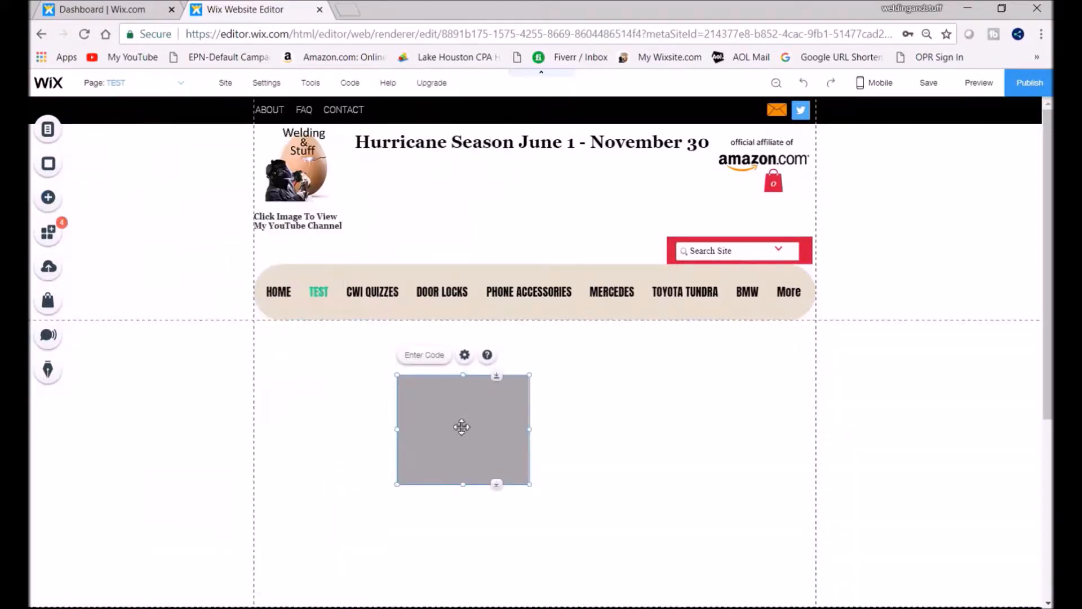
pyautogui.click(349, 10)
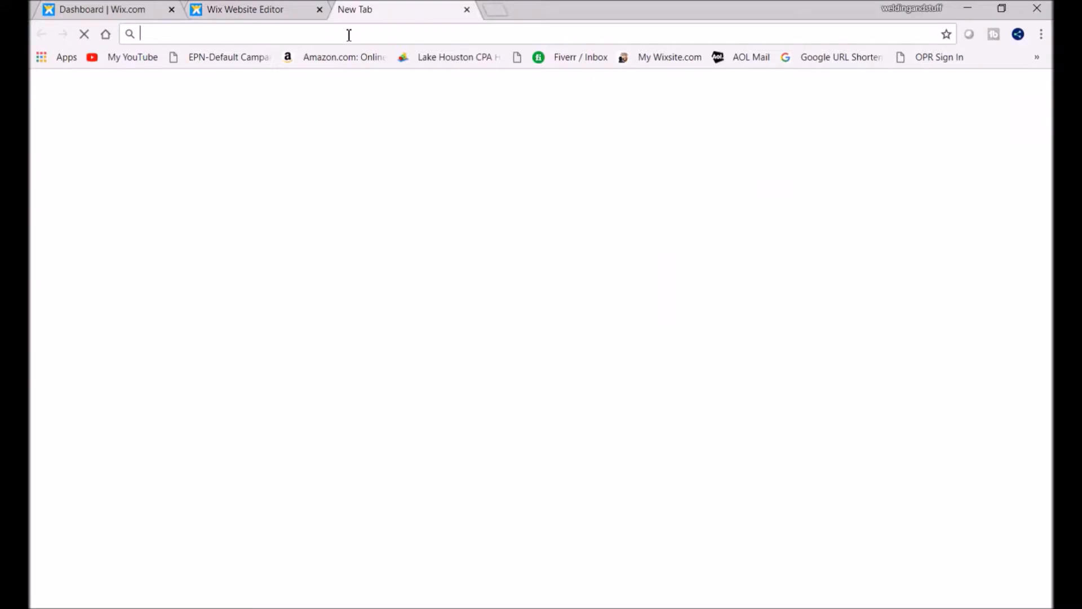
pyautogui.write('WWW.Amazon.com')
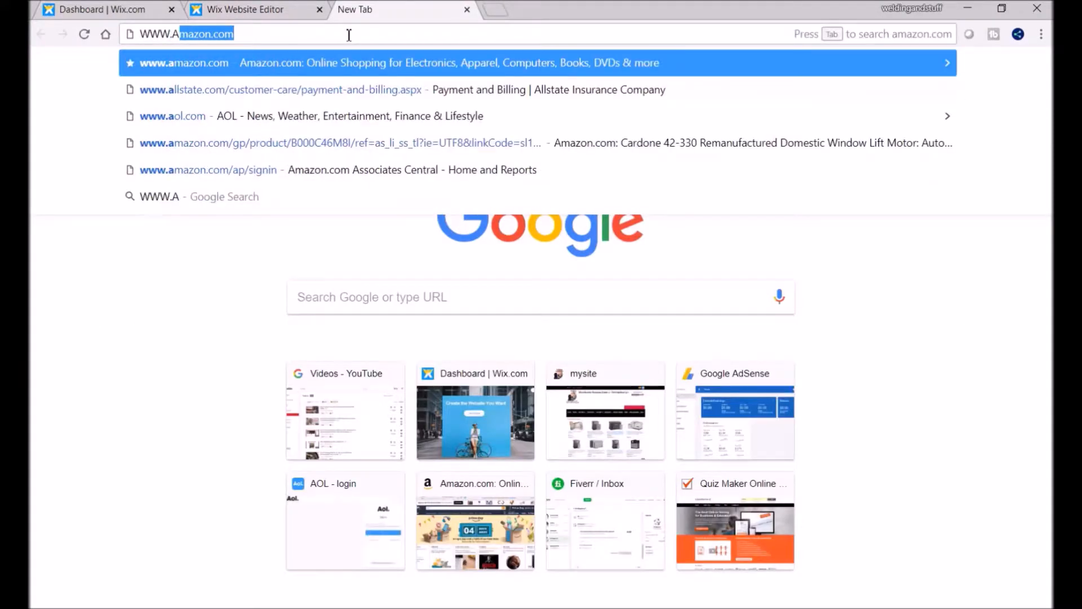
pyautogui.press('Return')
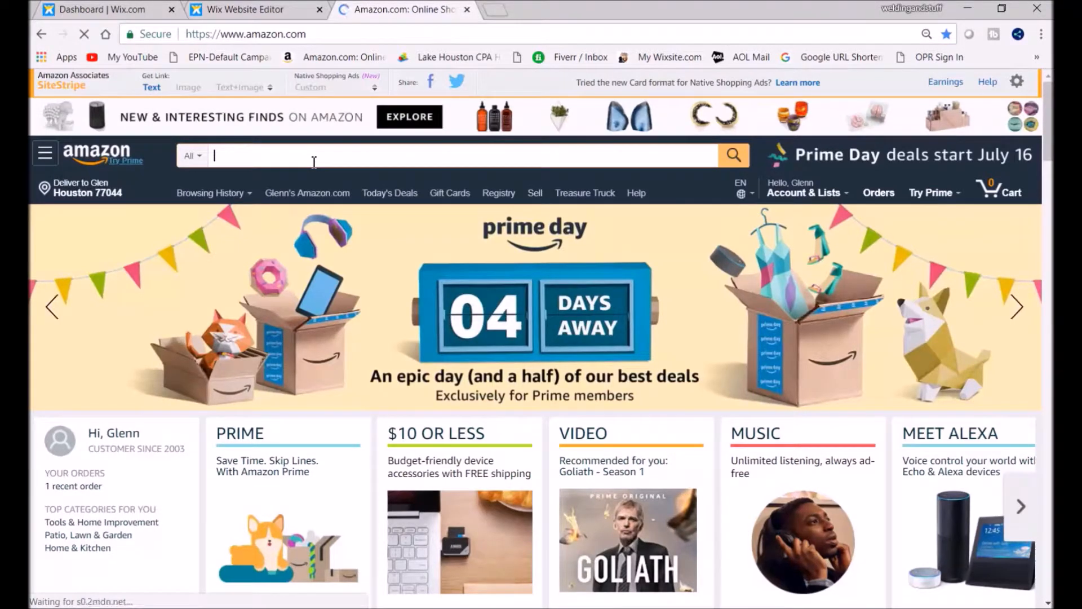
pyautogui.write('S')
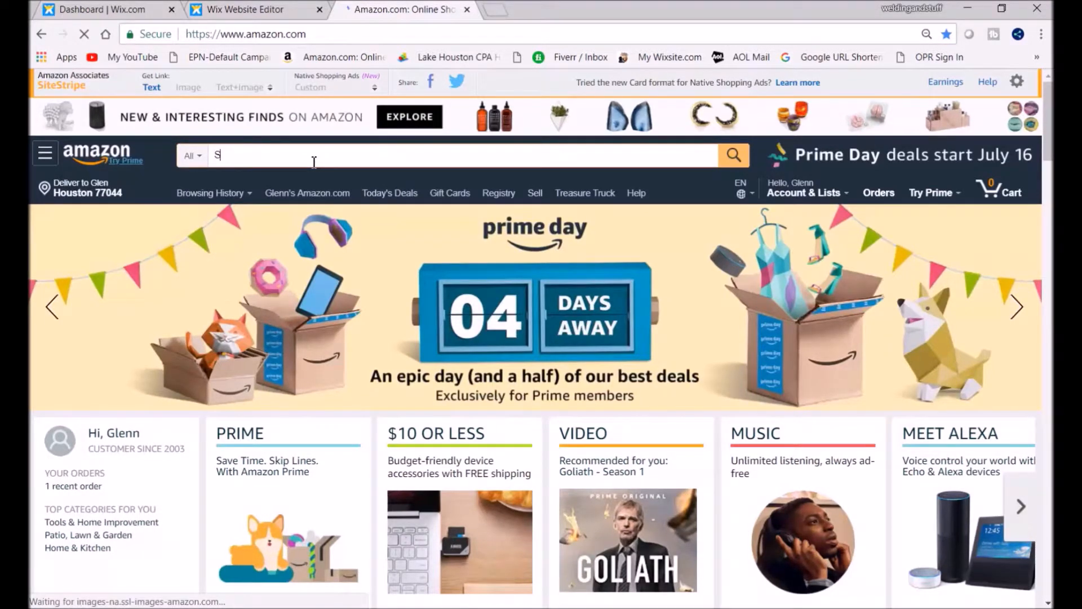
pyautogui.write('HIRT')
pyautogui.press('Return')
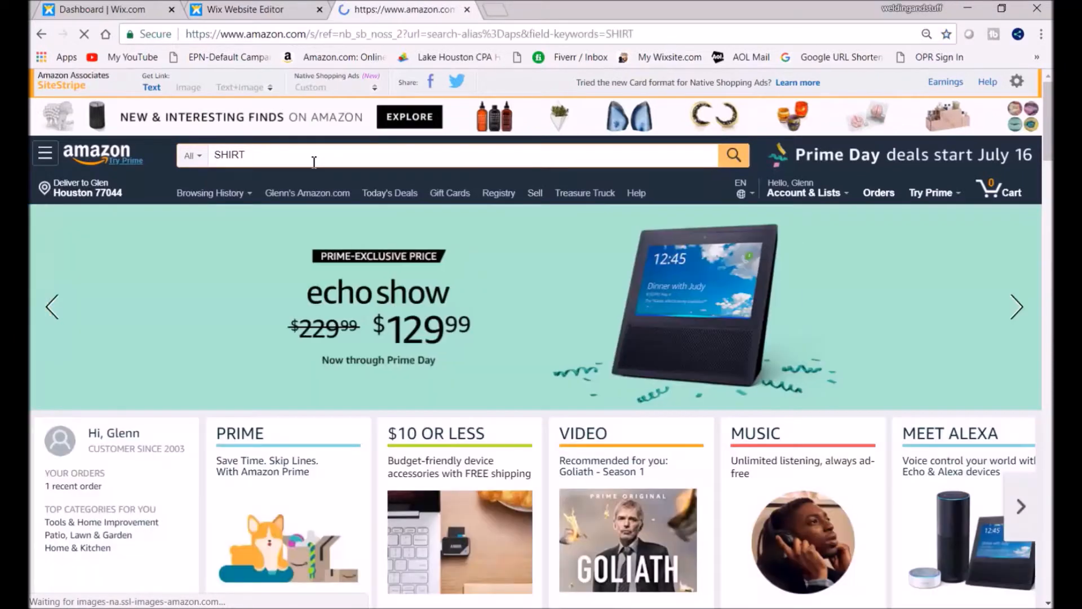
# Step: Open the Goodthreads Men's Slim-Fit Short-Sleeve Chambray Shirt and copy its Text+Image affiliate link code
pyautogui.scroll(-4, 361, 479)
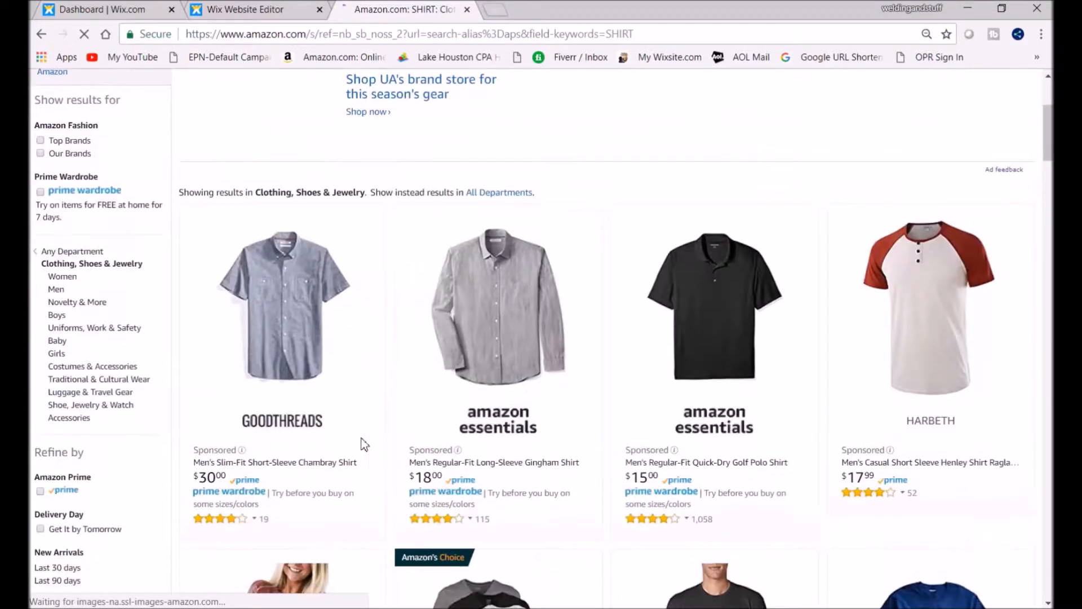
pyautogui.click(286, 324)
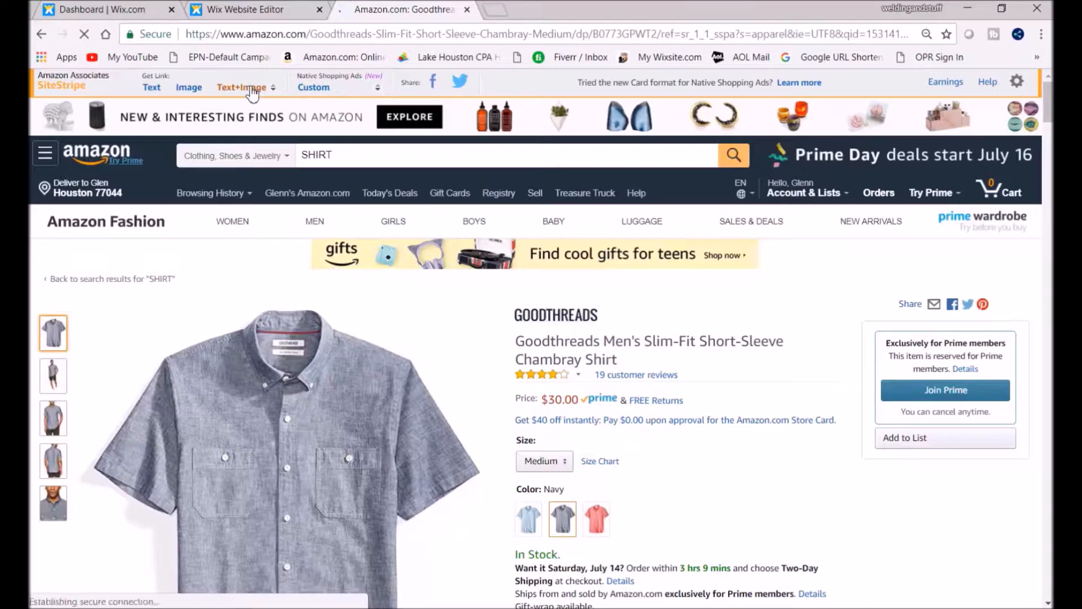
pyautogui.click(252, 90)
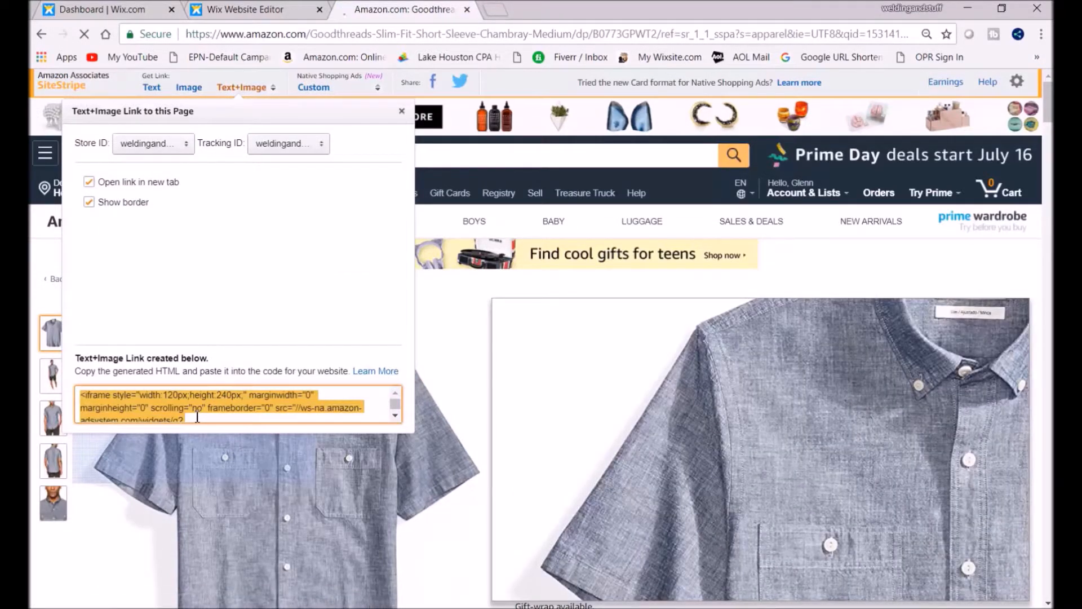
# Step: Return to the Wix editor and apply the copied Amazon Text+Image code to the HTML iframe on the TEST page
pyautogui.click(270, 9)
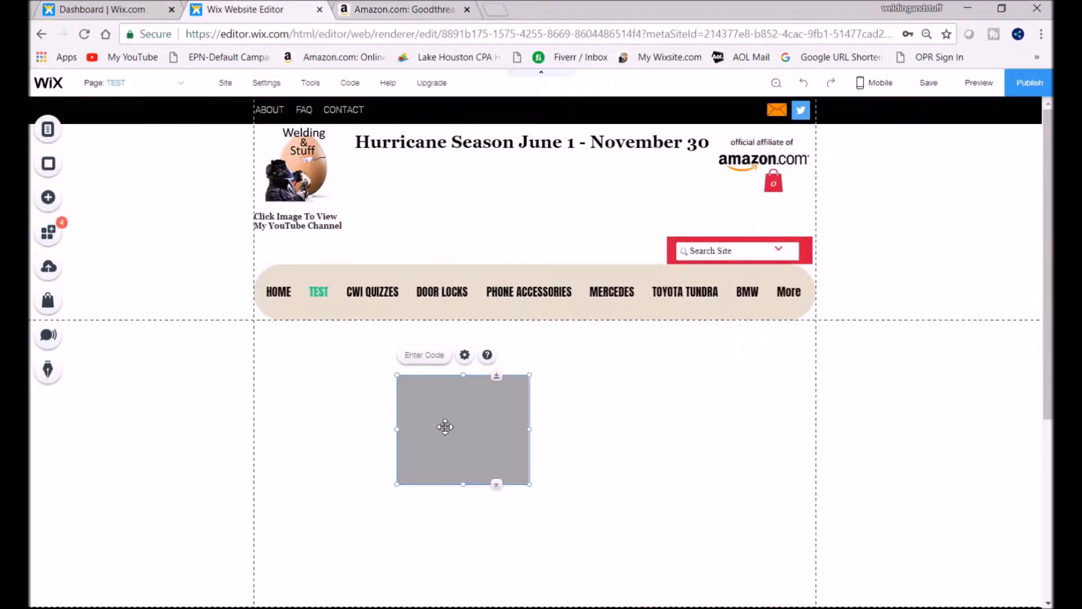
pyautogui.click(428, 355)
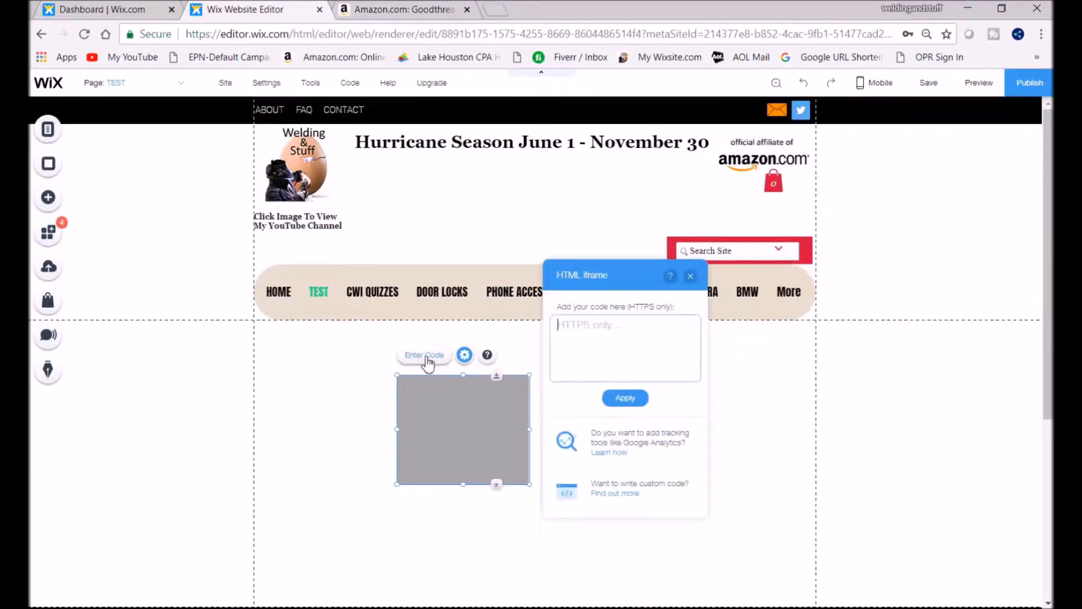
pyautogui.click(575, 370)
pyautogui.hotkey('ctrl', 'v')
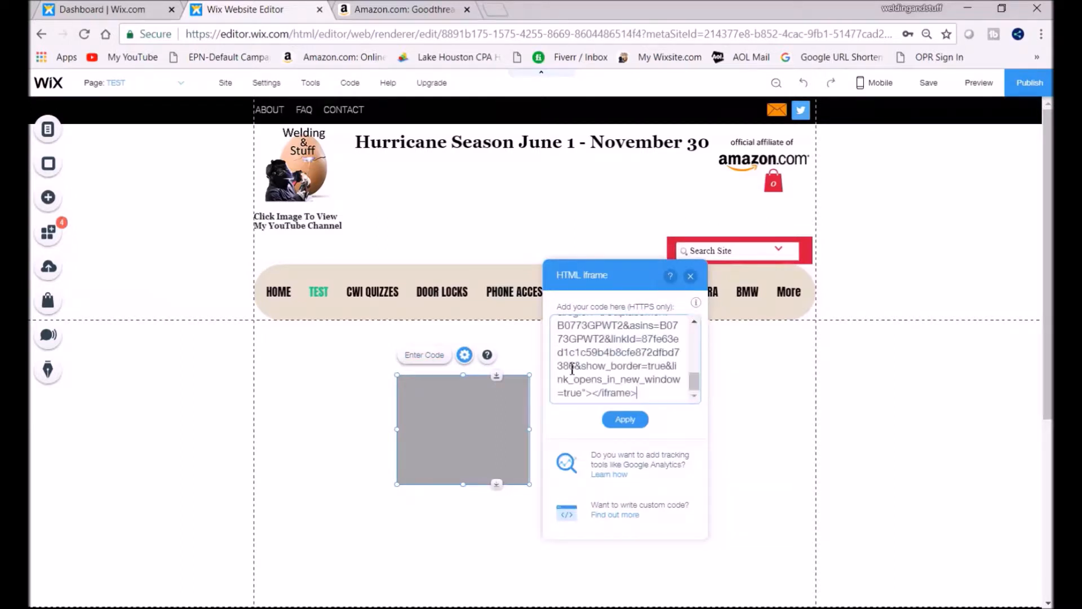
pyautogui.click(625, 420)
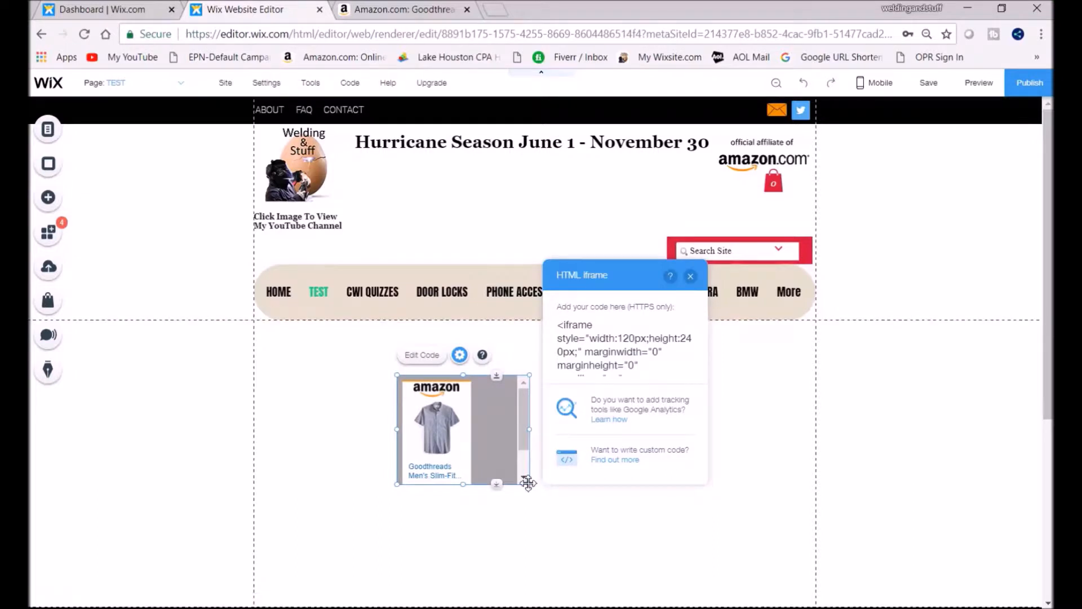
# Step: Resize the HTML iframe to fit the whole Amazon shirt ad and move it toward the page's left side
pyautogui.moveTo(529, 483); pyautogui.dragTo(483, 525)
pyautogui.moveTo(453, 479); pyautogui.dragTo(380, 496)
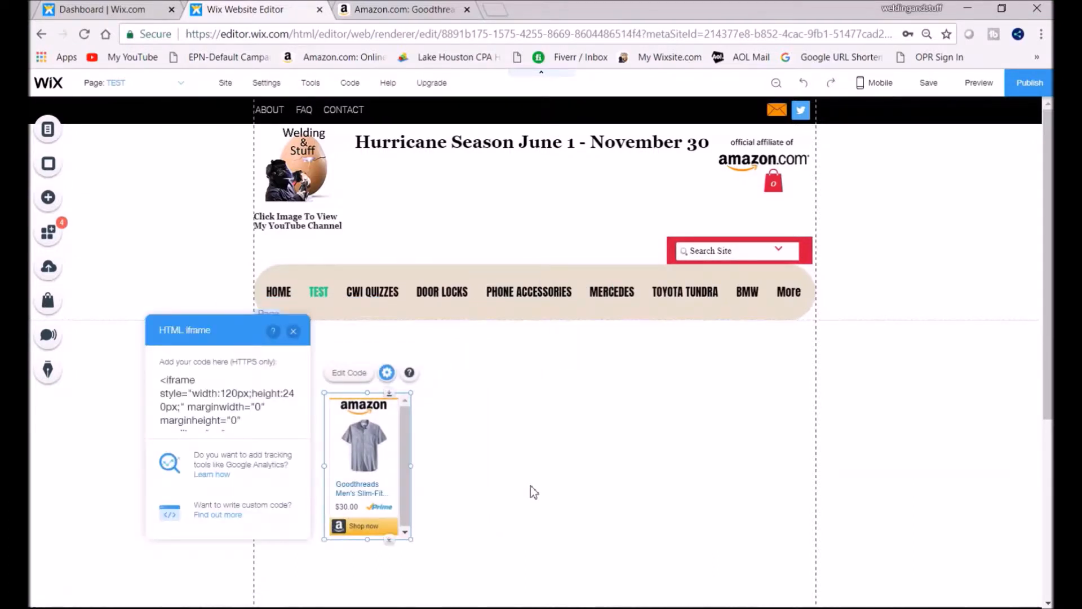
pyautogui.click(531, 490)
pyautogui.click(389, 523)
pyautogui.moveTo(412, 538); pyautogui.dragTo(416, 548)
pyautogui.click(449, 499)
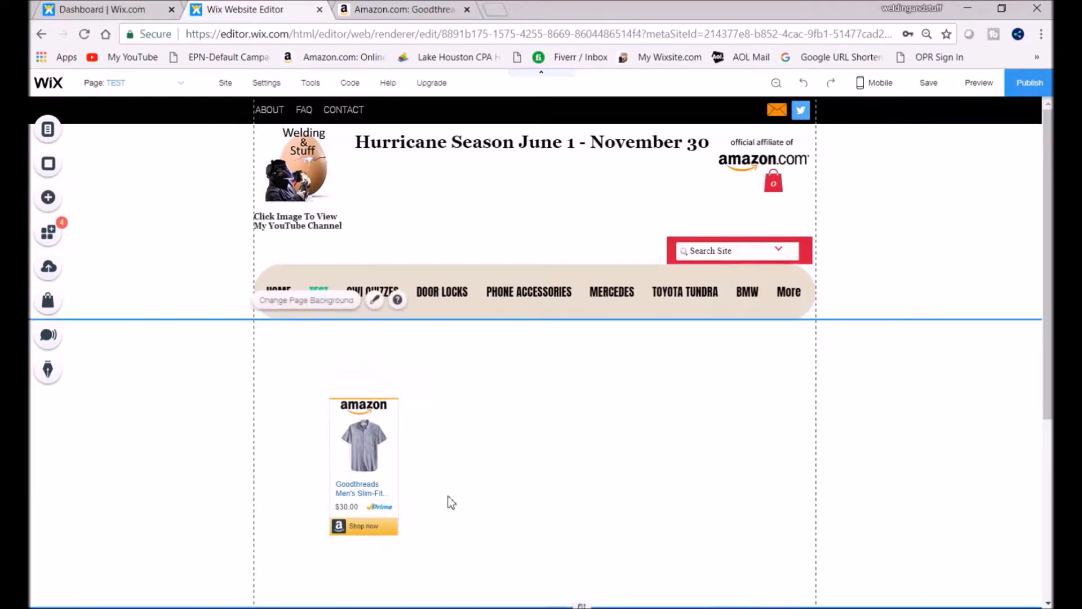
# Step: Add a Heading 1 text reading "Large Shirt" above the product ad and widen its box to fit one line
pyautogui.click(48, 198)
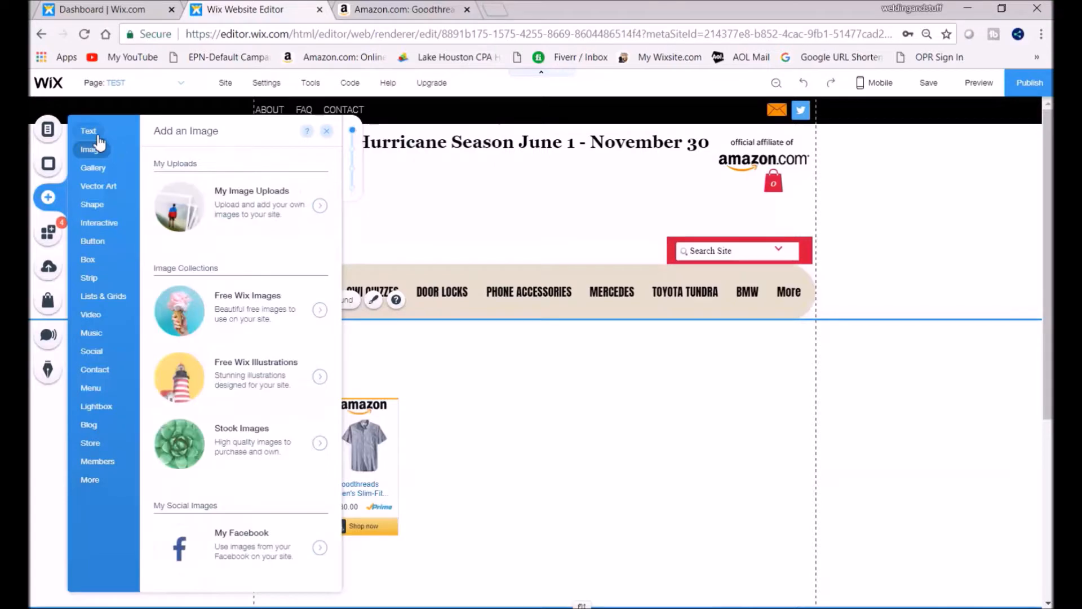
pyautogui.moveTo(97, 135)
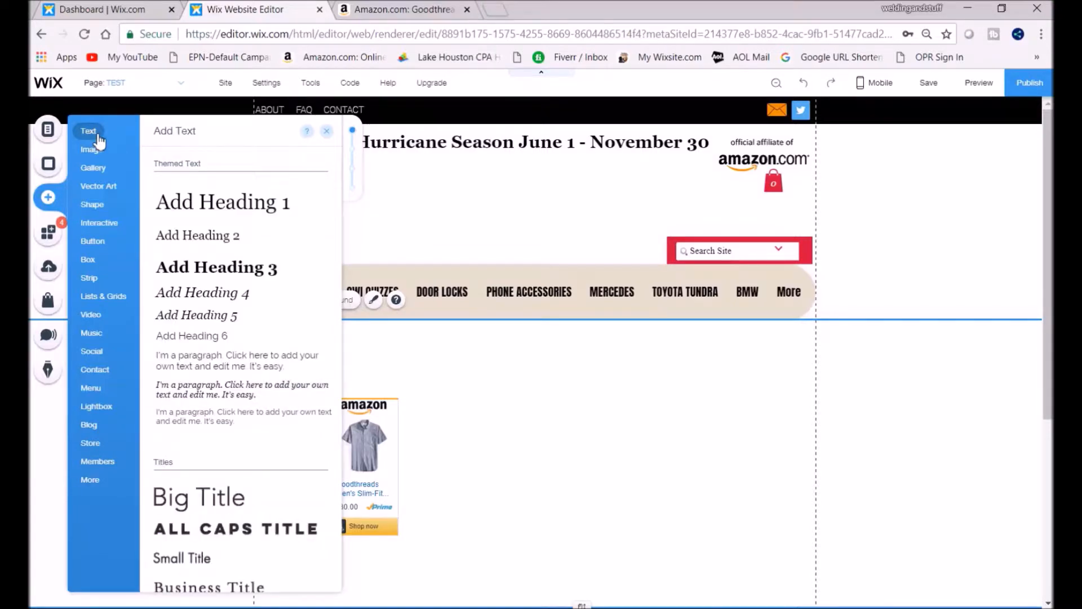
pyautogui.click(196, 207)
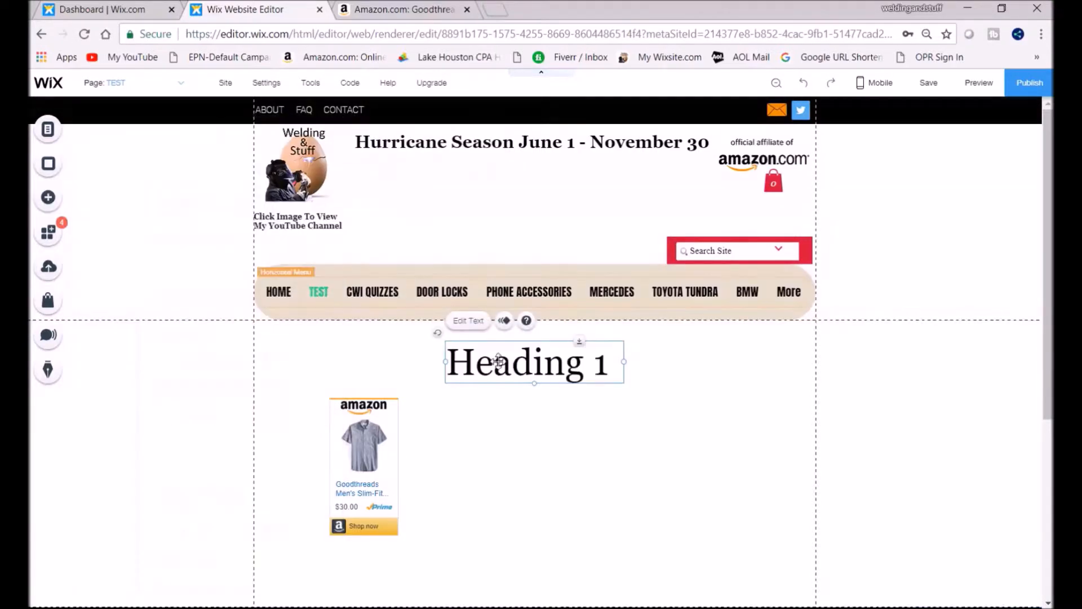
pyautogui.doubleClick(595, 367)
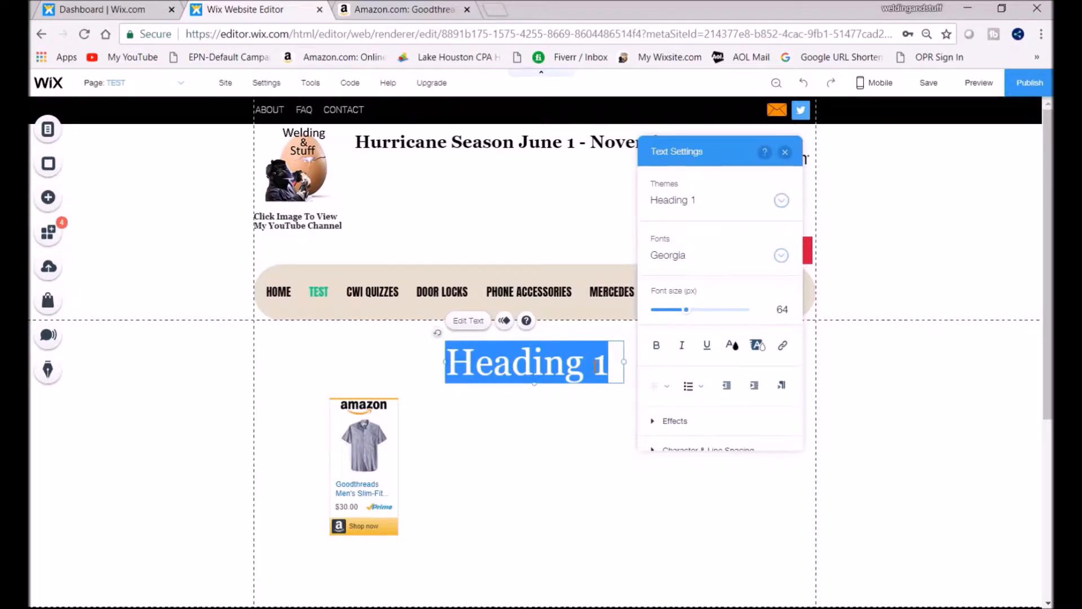
pyautogui.write('l')
pyautogui.write('Large S')
pyautogui.write('hirt')
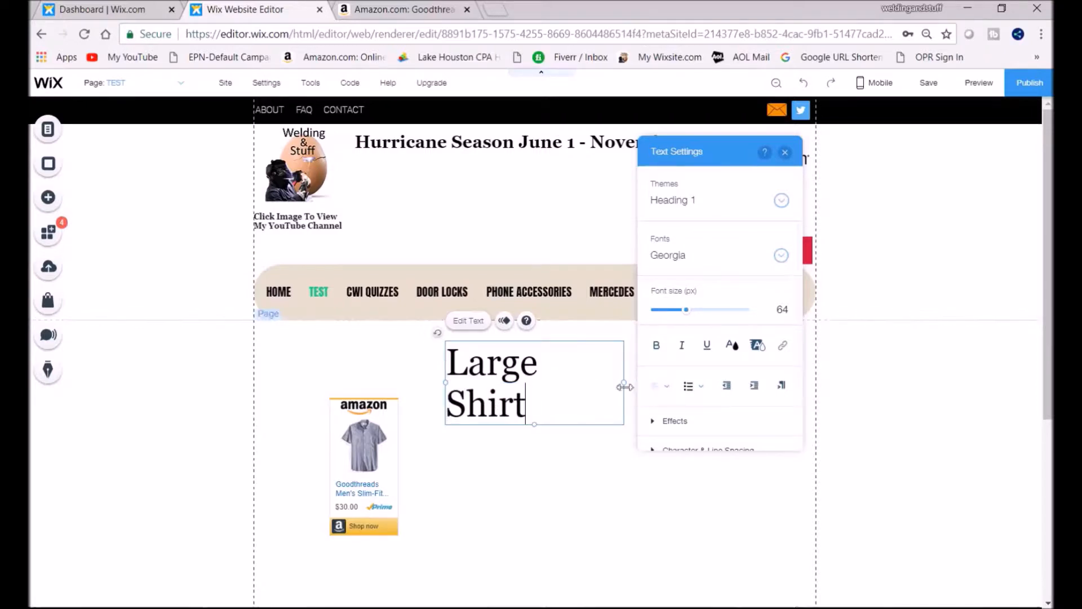
pyautogui.moveTo(624, 384); pyautogui.dragTo(668, 374)
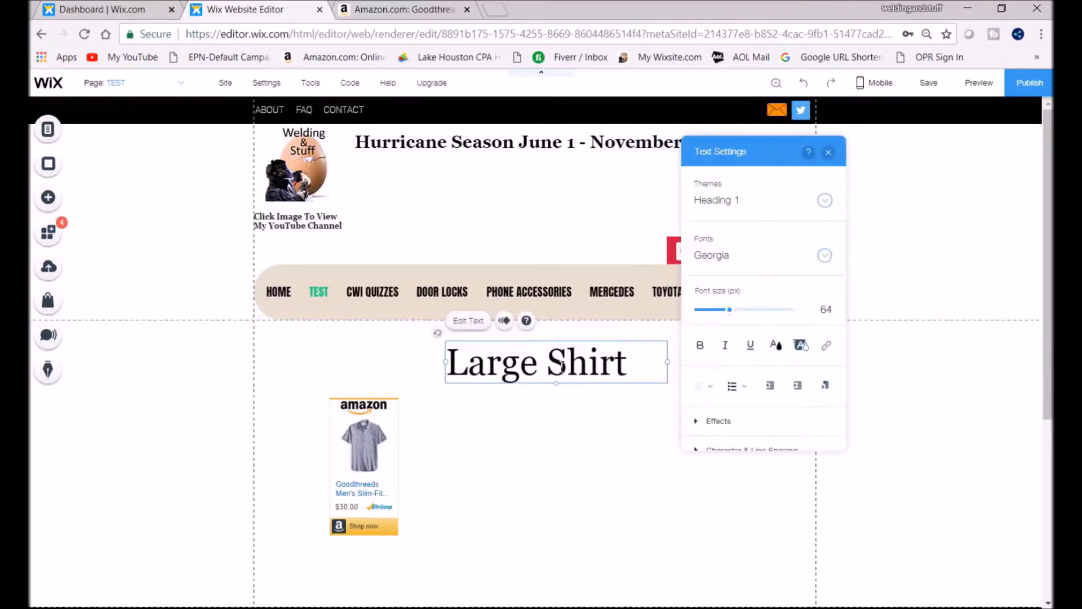
# Step: Move the "Large Shirt" heading to the content area's left edge and place the shirt ad centred beneath it
pyautogui.click(530, 426)
pyautogui.moveTo(542, 364); pyautogui.dragTo(360, 370)
pyautogui.moveTo(374, 455); pyautogui.dragTo(386, 451)
pyautogui.click(780, 558)
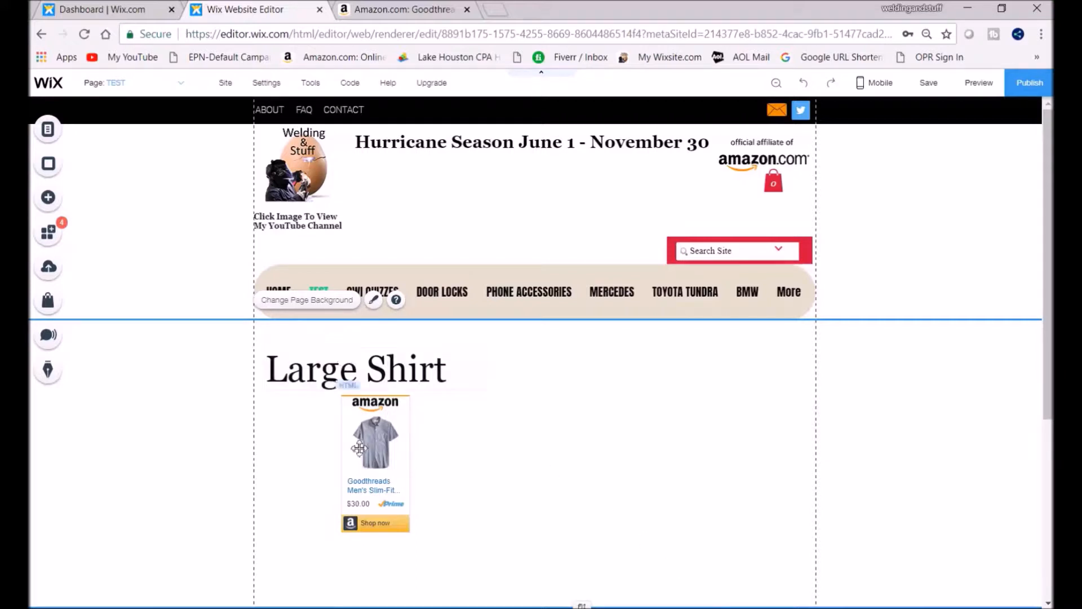
# Step: Select the "Large Shirt" heading and the shirt ad together and move both to the right half of the page
pyautogui.moveTo(265, 334); pyautogui.dragTo(485, 572)
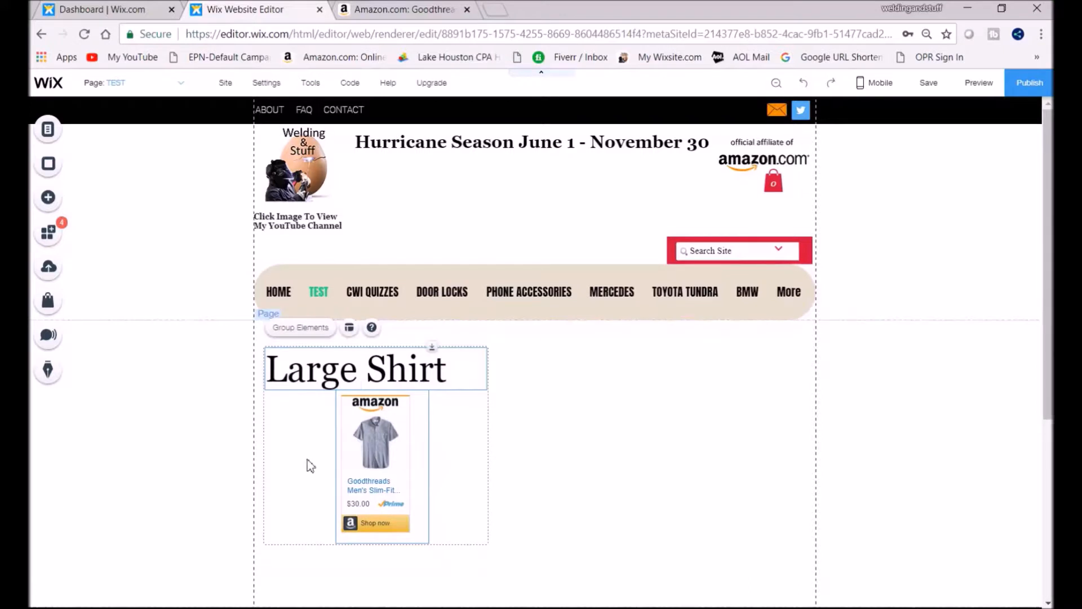
pyautogui.moveTo(372, 456); pyautogui.dragTo(624, 446)
pyautogui.click(421, 509)
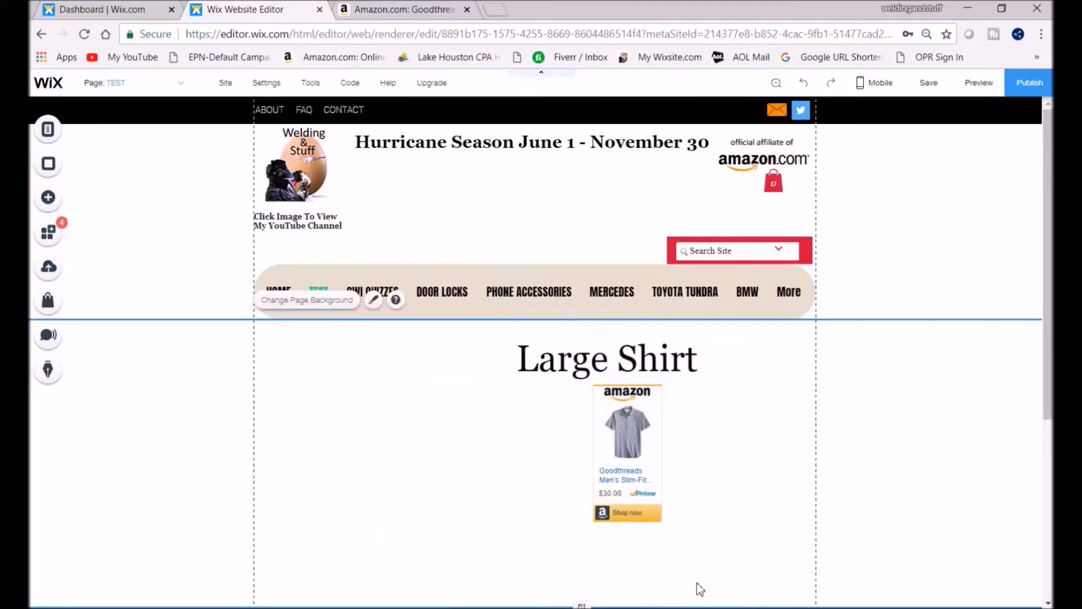
# Step: Move the shirt ad back toward the page's left half and place the "Large Shirt" heading directly above it
pyautogui.moveTo(630, 454); pyautogui.dragTo(429, 482)
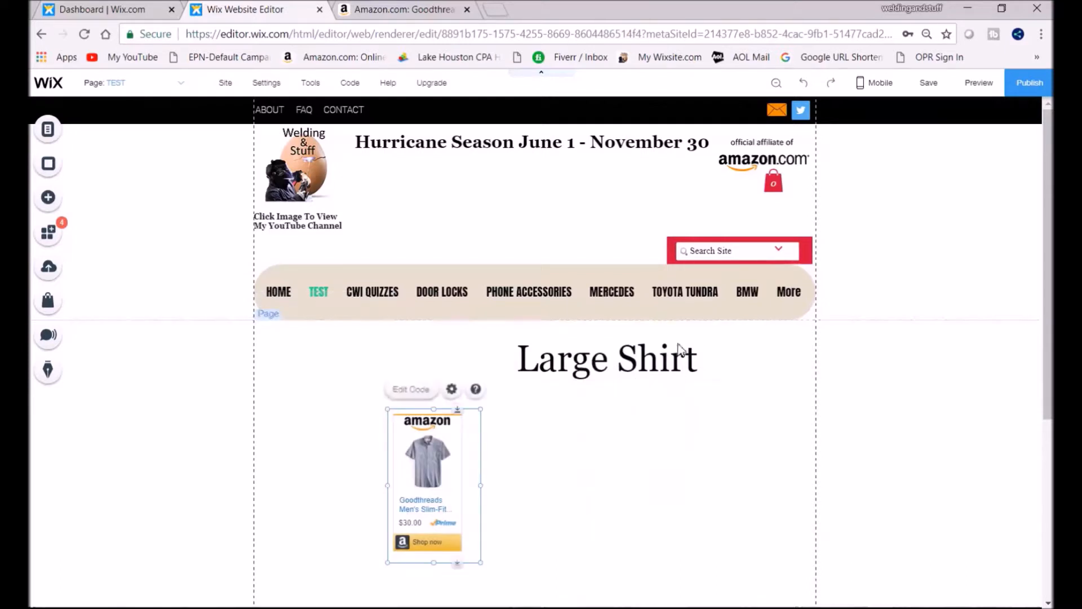
pyautogui.moveTo(636, 365); pyautogui.dragTo(447, 409)
pyautogui.click(669, 530)
# Step: Browse the preset box designs for the beige box behind the navigation menu
pyautogui.click(369, 311)
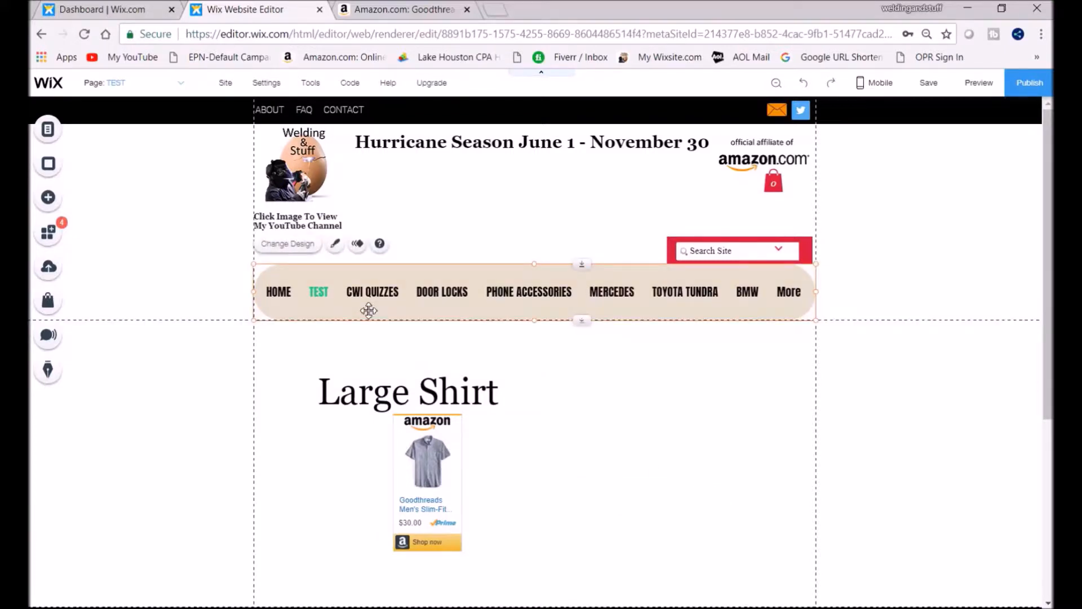
pyautogui.click(335, 243)
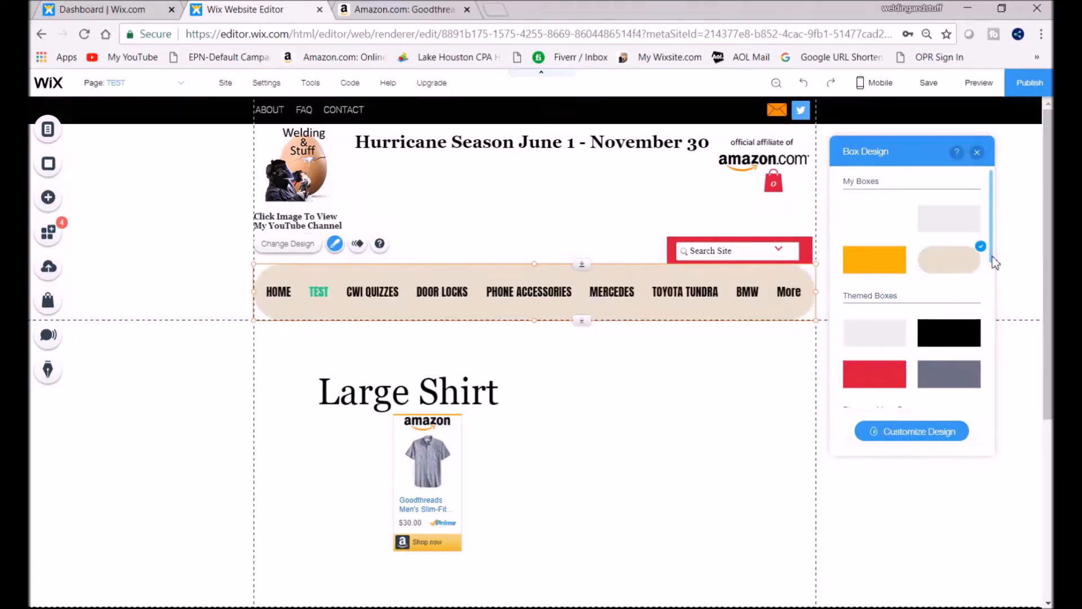
pyautogui.scroll(-4, 995, 262)
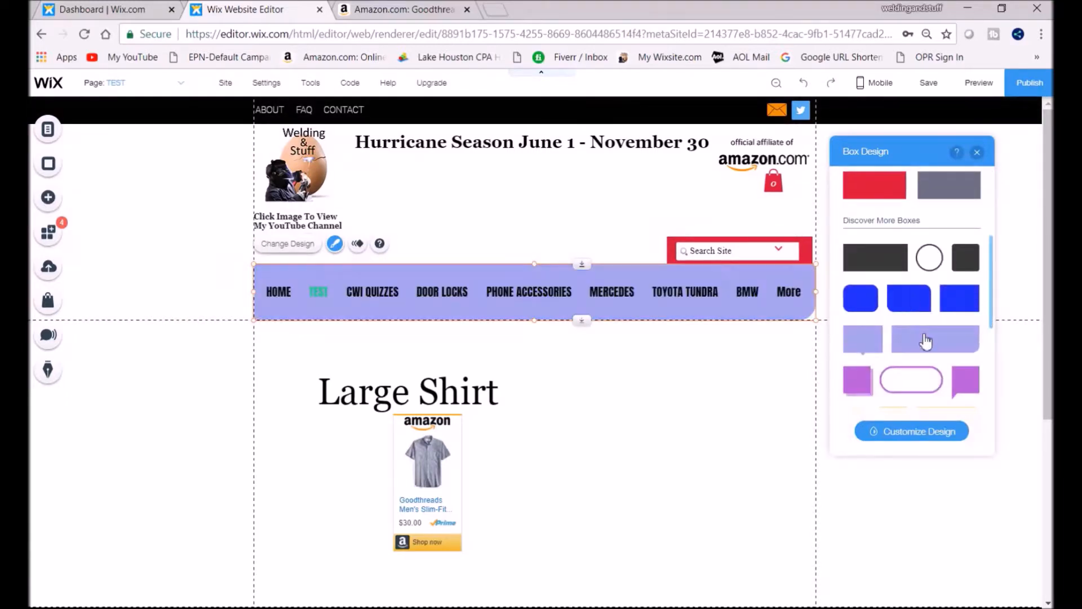
pyautogui.moveTo(991, 314); pyautogui.dragTo(990, 394)
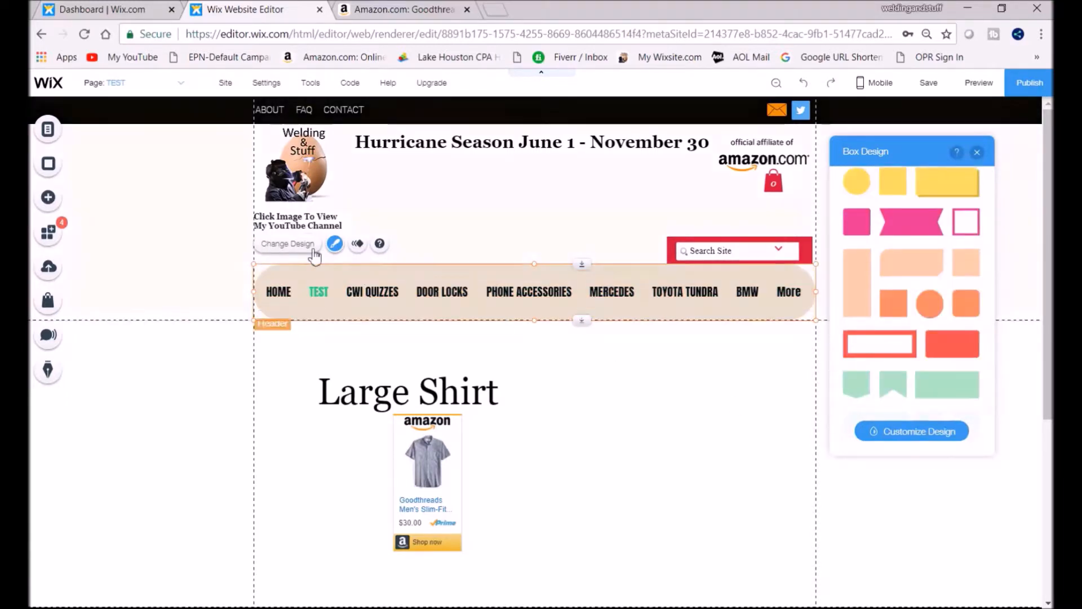
pyautogui.click(335, 244)
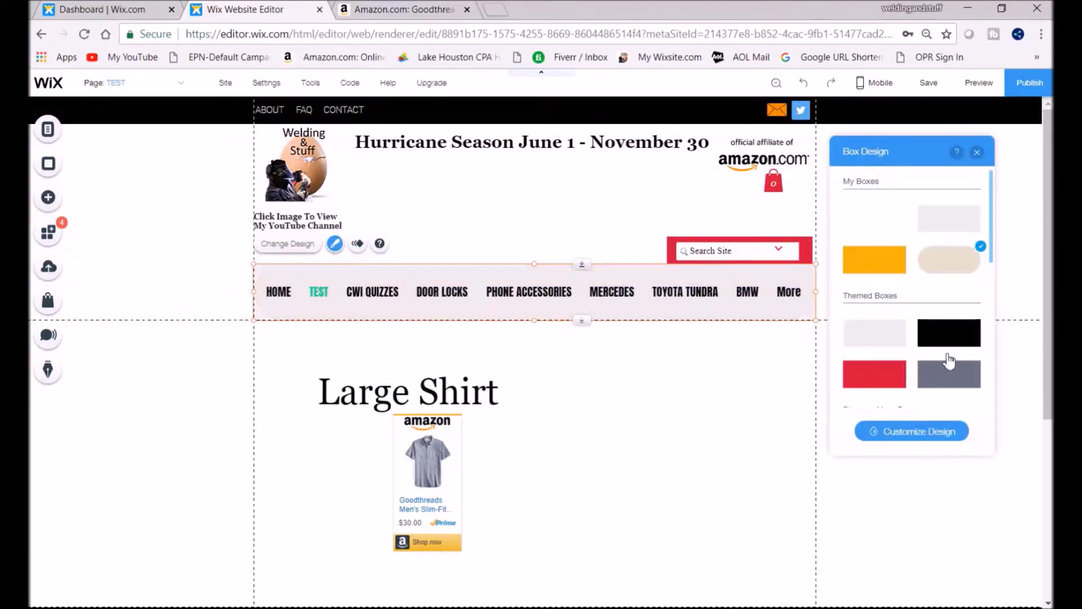
# Step: Try the themed black-highlight design on the horizontal navigation menu, followed by a plain design from the additional menu presets
pyautogui.click(528, 308)
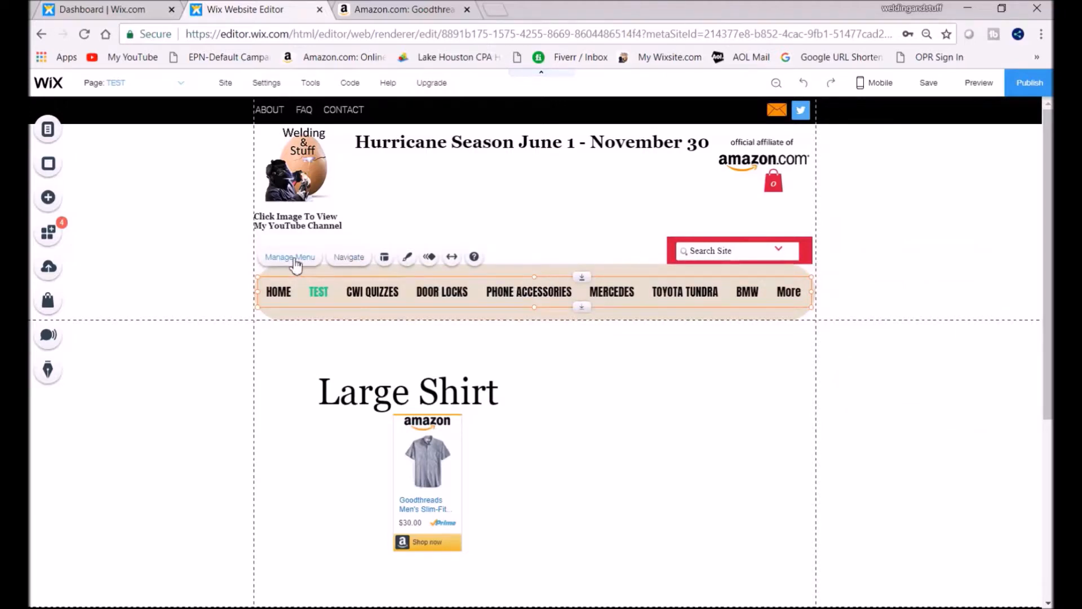
pyautogui.click(408, 258)
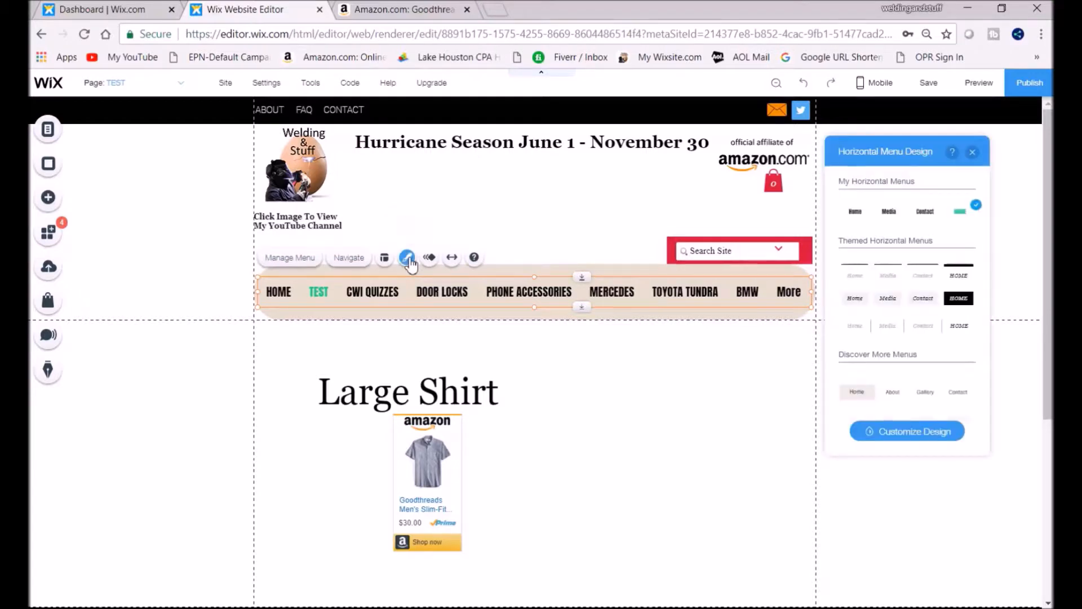
pyautogui.click(957, 324)
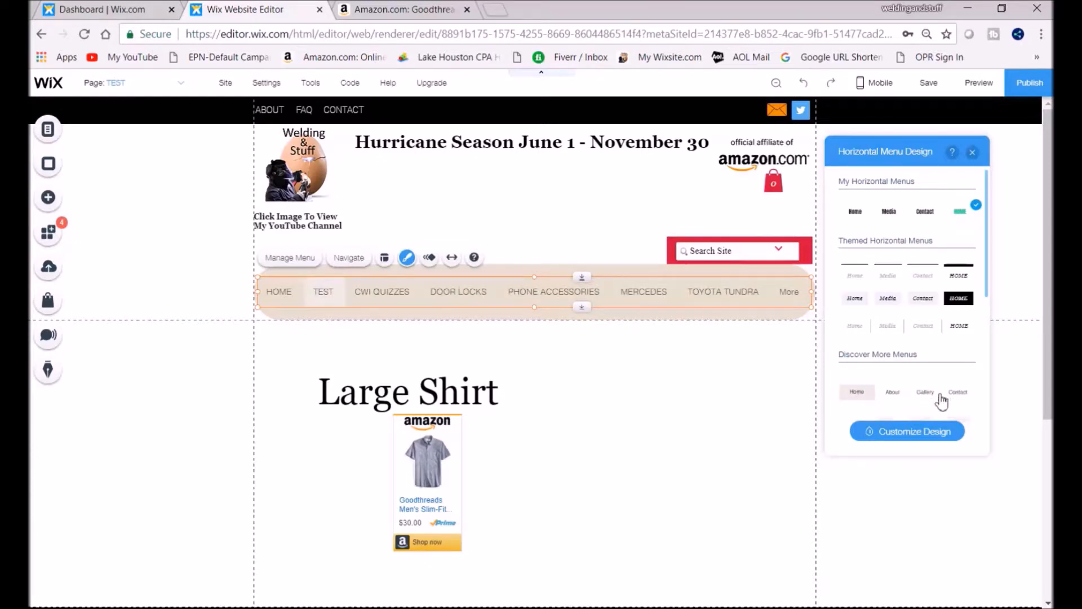
pyautogui.moveTo(988, 283); pyautogui.dragTo(889, 381)
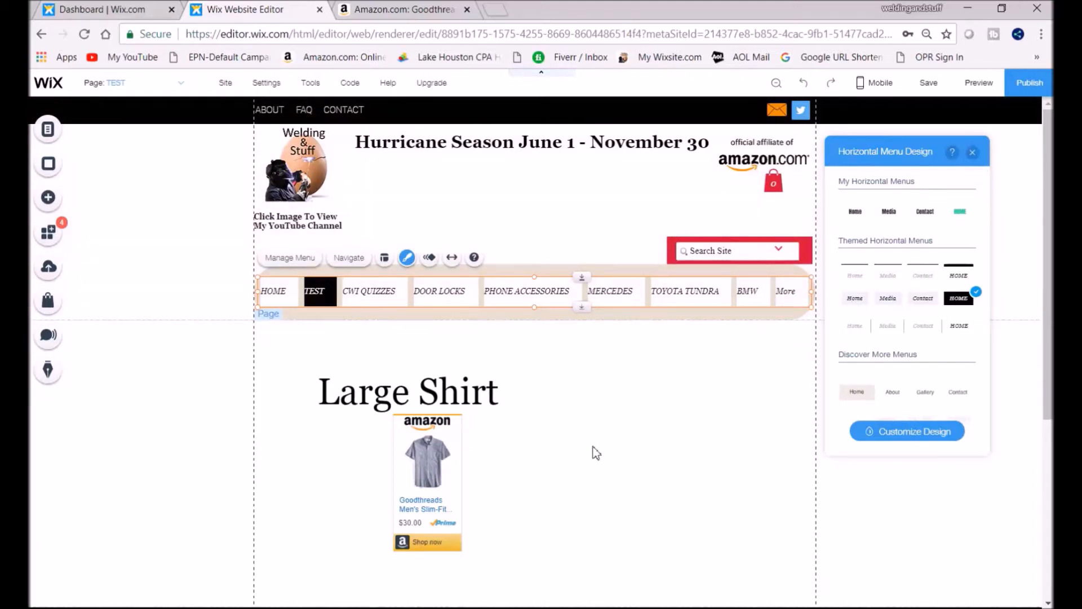
pyautogui.scroll(-3, 857, 372)
pyautogui.click(860, 366)
pyautogui.click(661, 450)
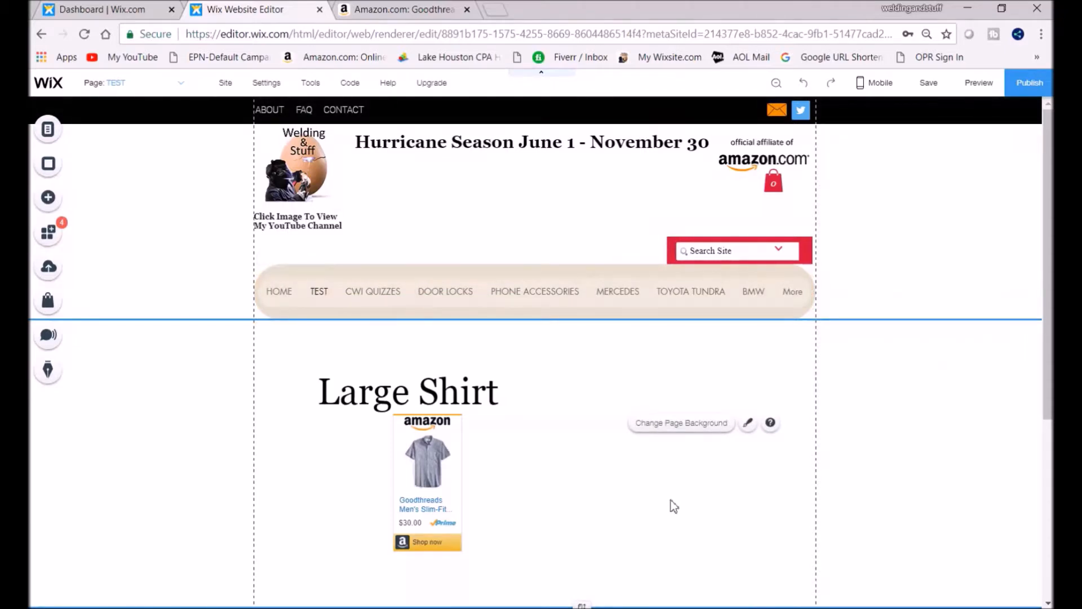
# Step: Undo both design changes made to the navigation menu
pyautogui.click(804, 87)
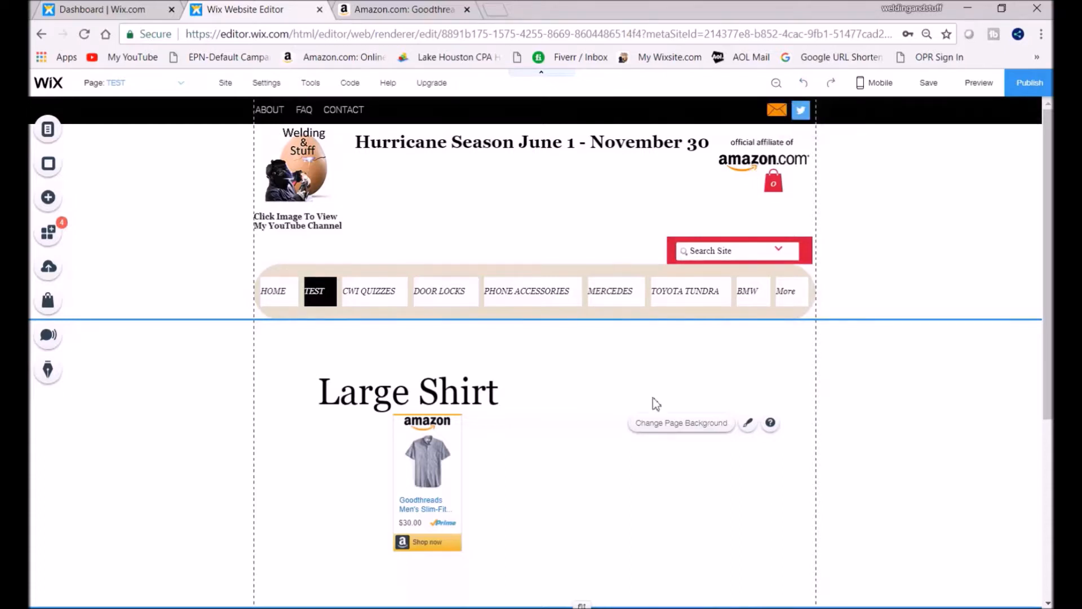
pyautogui.click(806, 86)
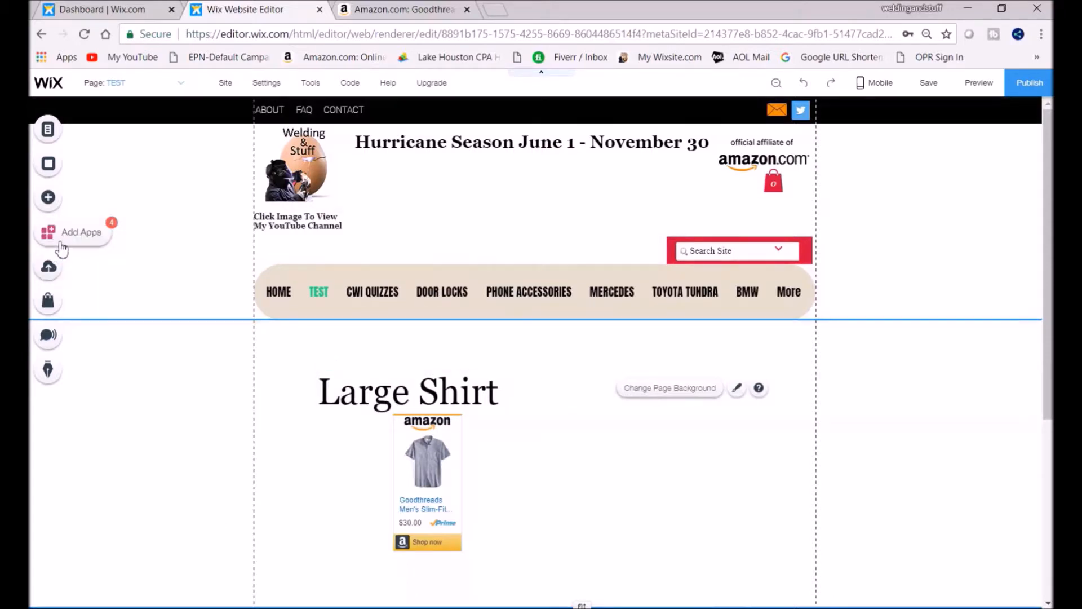
# Step: Open the IPHONE page, listed under PHONE ACCESSORIES in the site menu
pyautogui.click(65, 146)
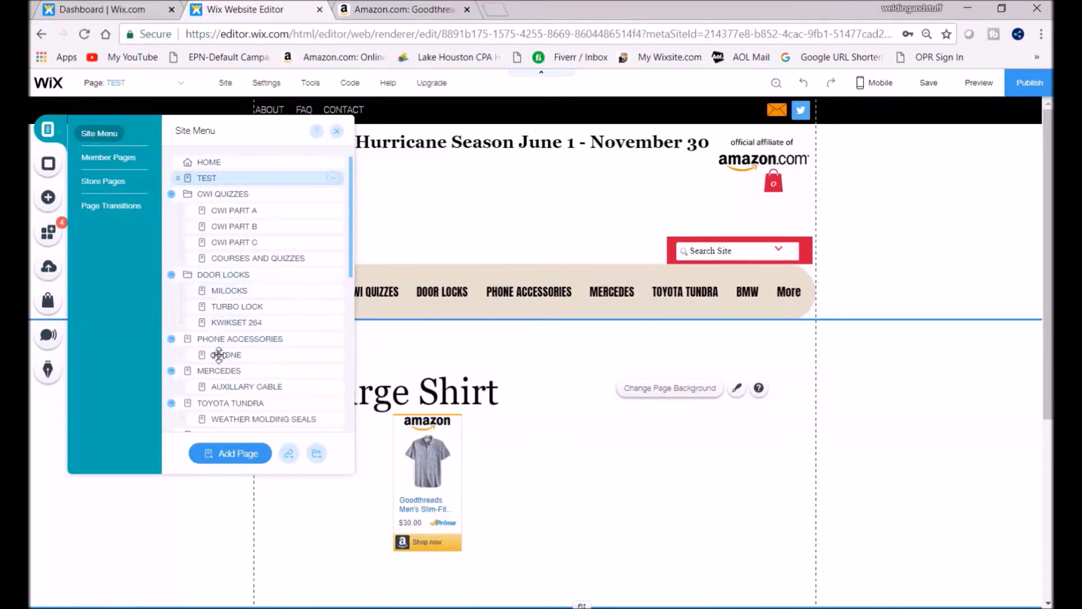
pyautogui.moveTo(227, 353)
pyautogui.mouseDown()
pyautogui.moveTo(229, 320)
pyautogui.moveTo(240, 364)
pyautogui.mouseUp()
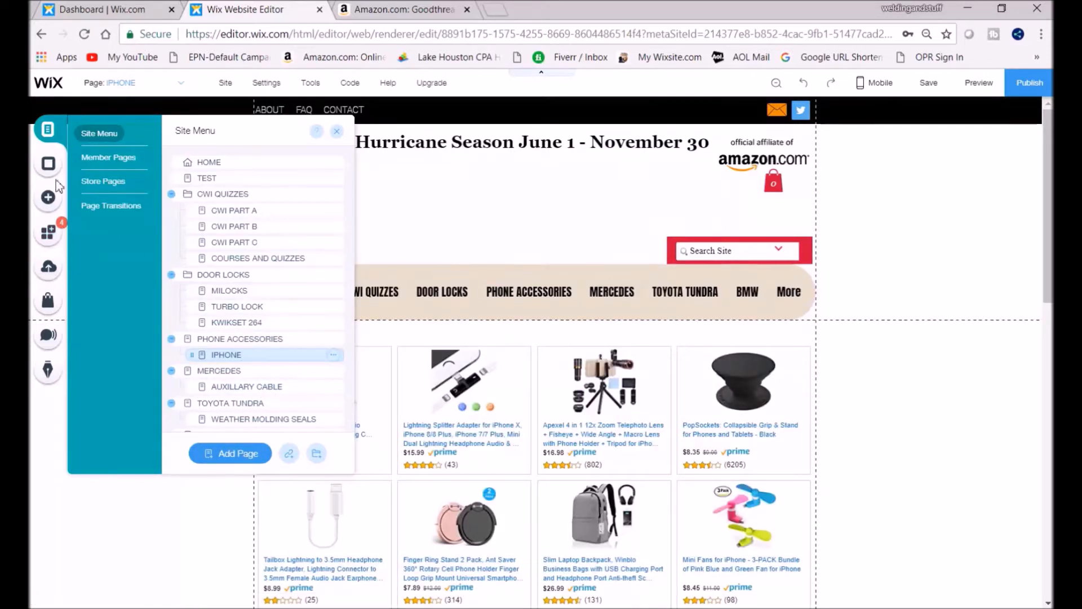
# Step: Look through the page background options, the text and menu elements available to add, the Wix App Market and My Uploads
pyautogui.click(49, 164)
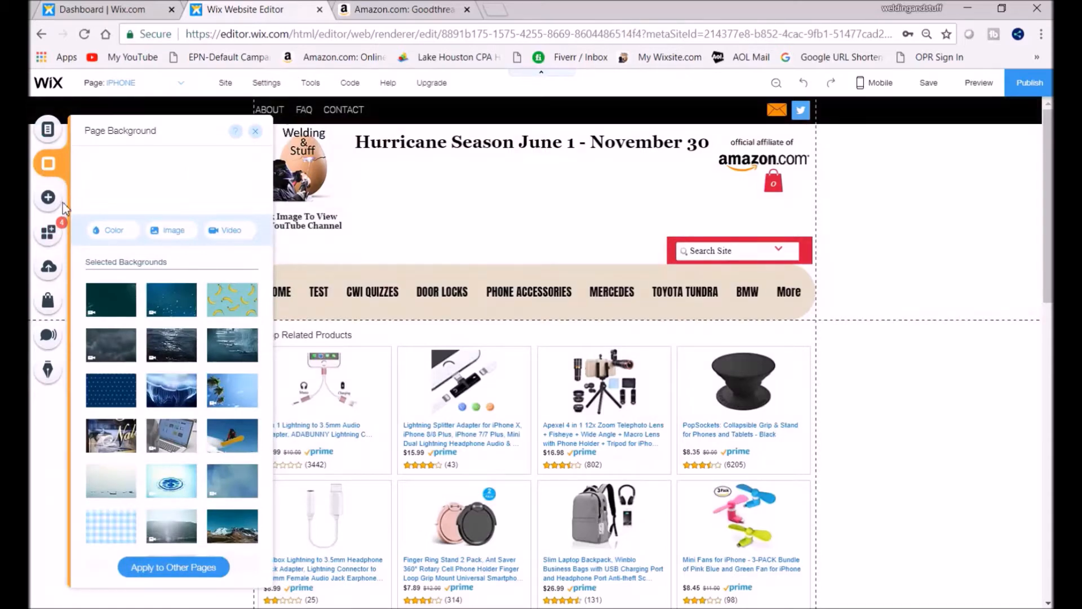
pyautogui.click(60, 204)
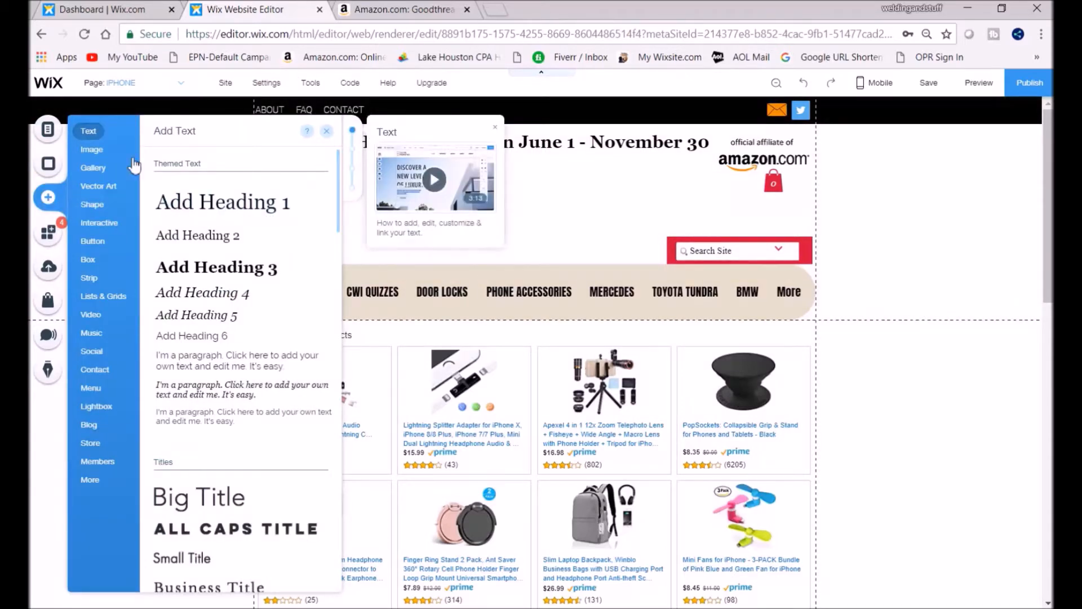
pyautogui.moveTo(97, 390)
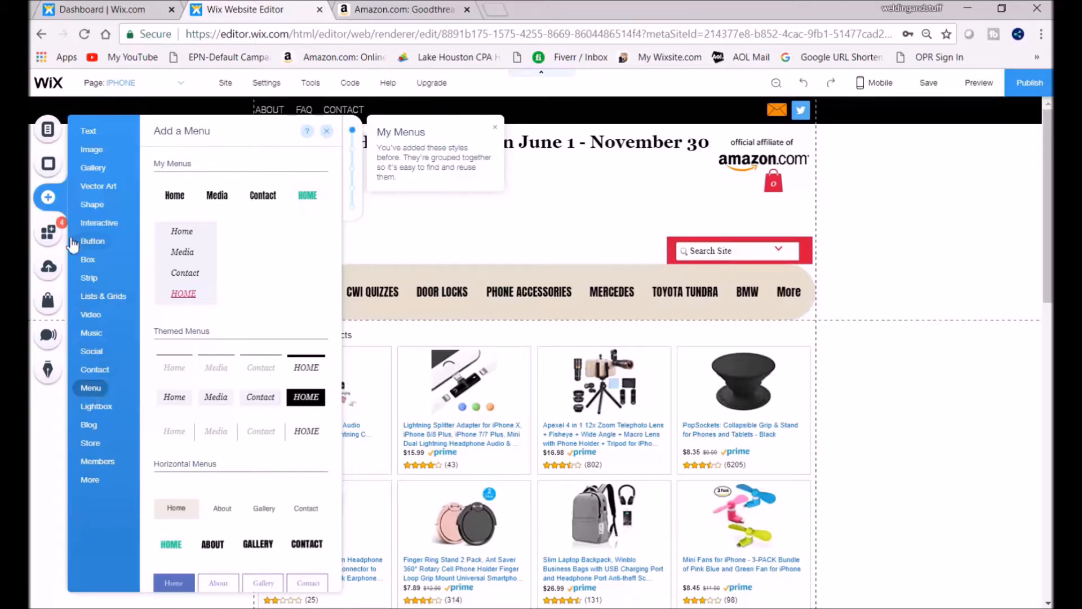
pyautogui.click(58, 240)
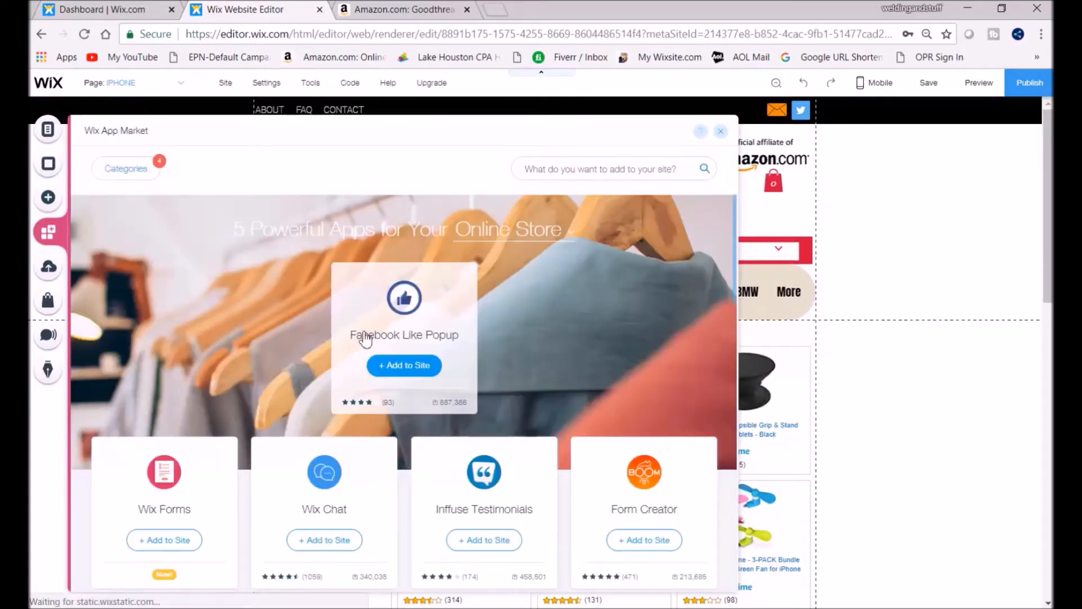
pyautogui.click(56, 276)
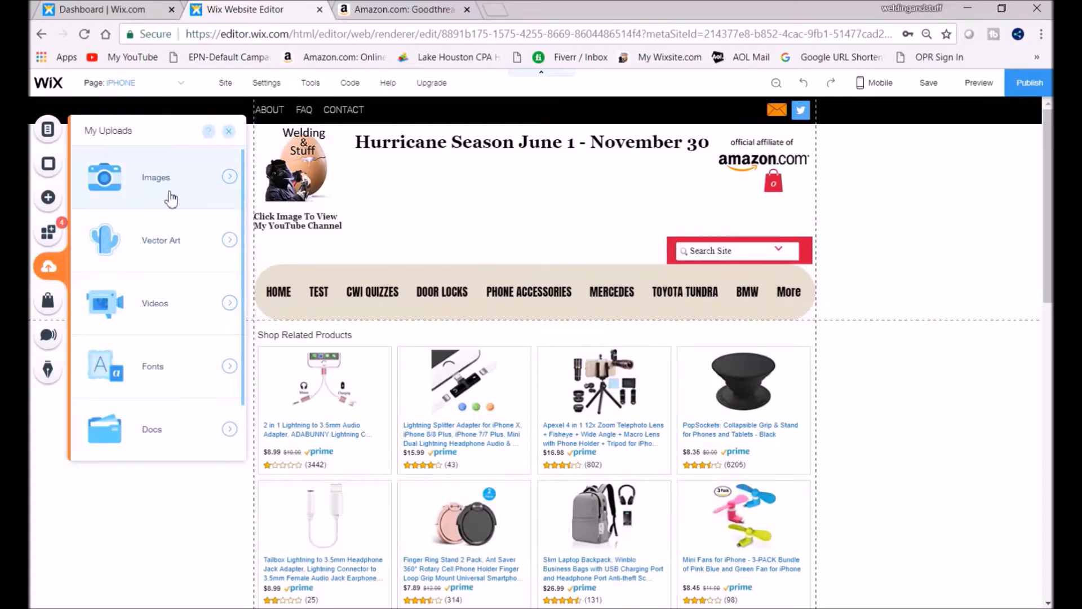
# Step: Look through the Store Manager, My ShoutOuts and the last of the editor's site tools
pyautogui.click(57, 308)
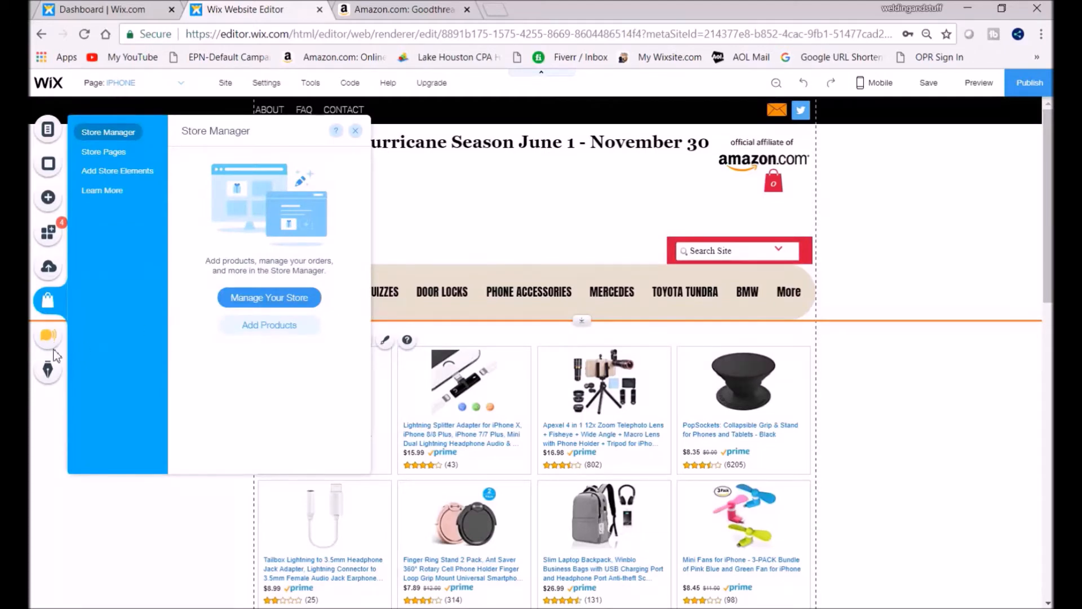
pyautogui.click(54, 350)
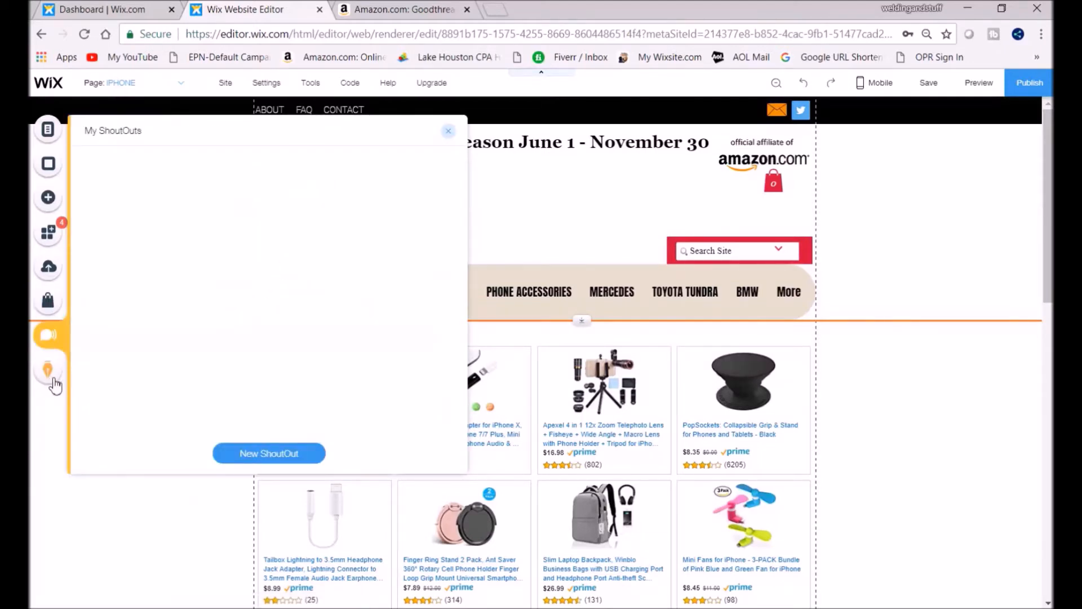
pyautogui.click(53, 382)
pyautogui.click(914, 472)
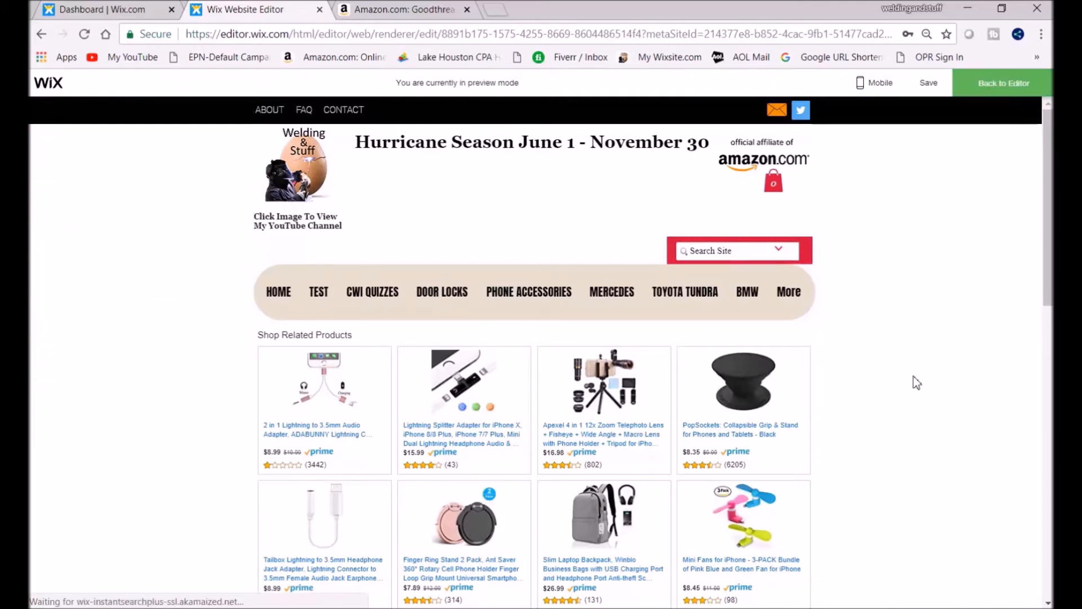
# Step: Preview the IPHONE page, examining its product listings and the DOOR LOCKS and PHONE ACCESSORIES submenus
pyautogui.scroll(-1, 828, 399)
pyautogui.scroll(1, 828, 399)
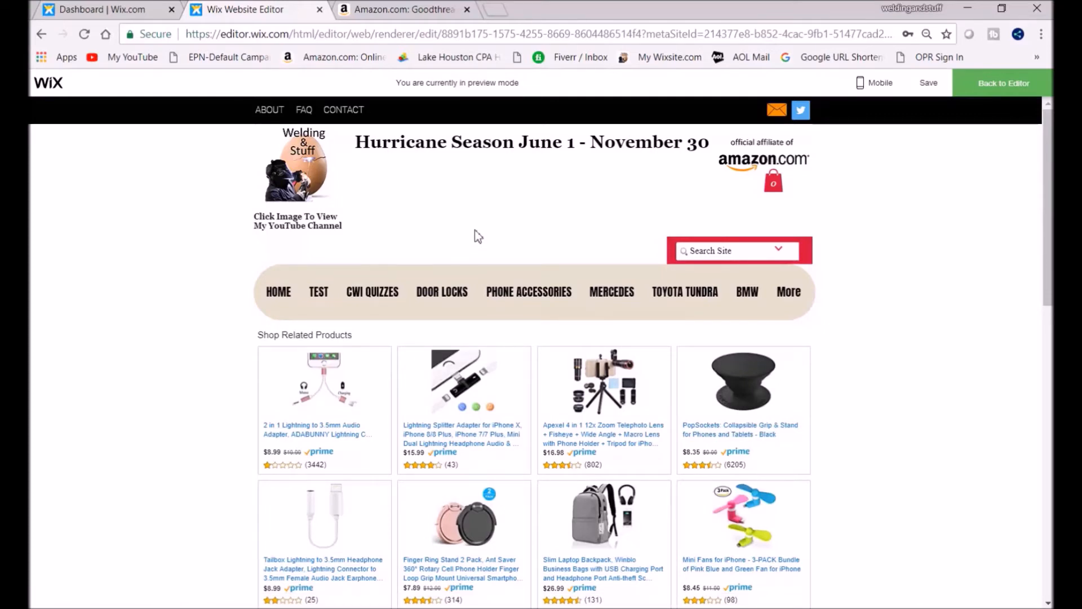
pyautogui.scroll(-5, 814, 357)
pyautogui.moveTo(462, 143)
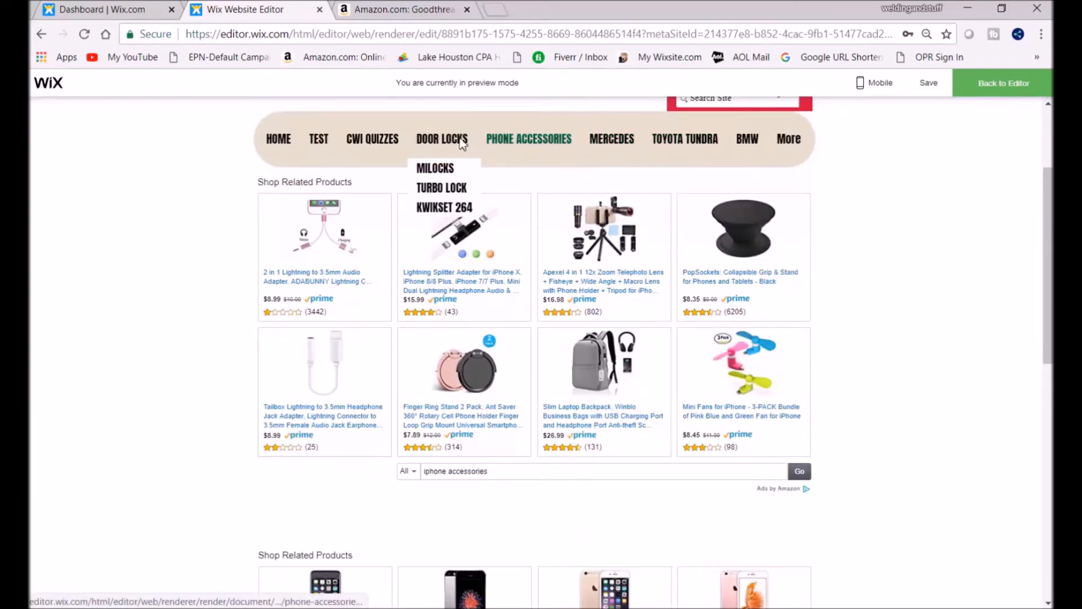
pyautogui.moveTo(536, 161)
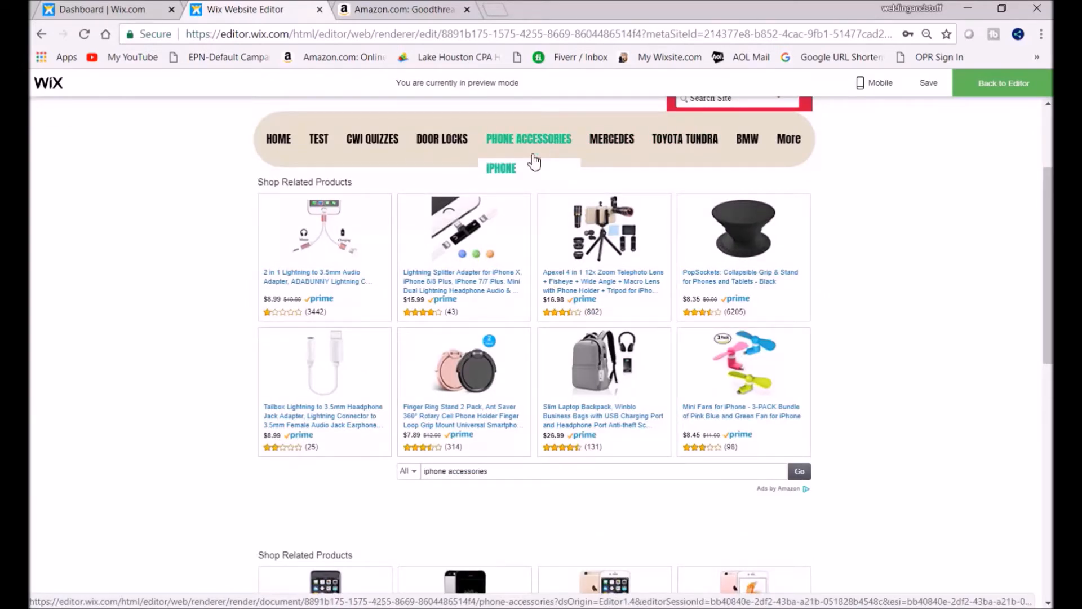
pyautogui.scroll(3, 508, 176)
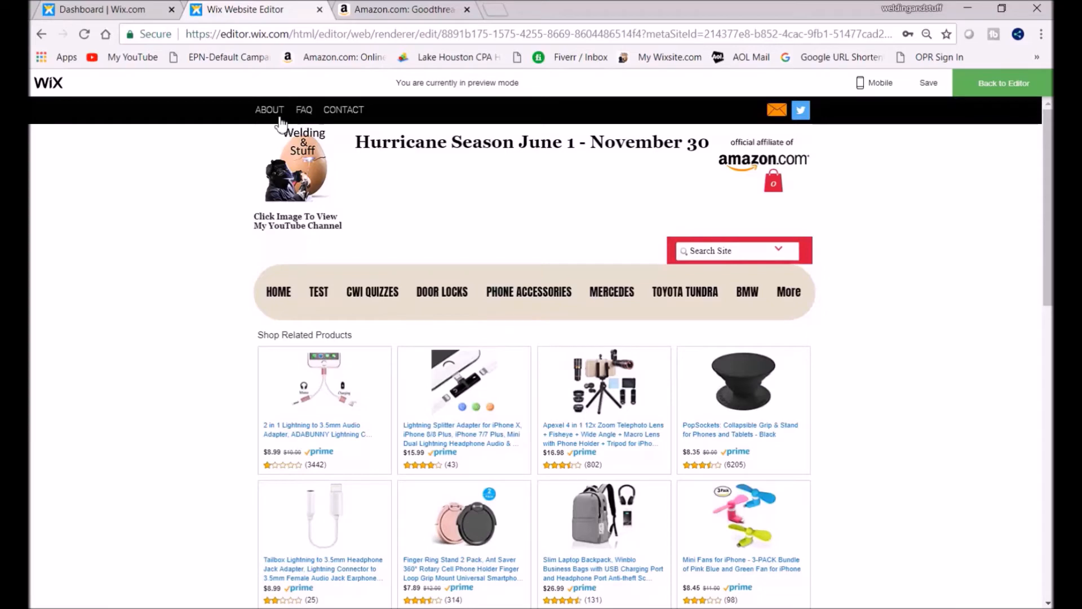
# Step: View the FAQ, CONTACT and ABOUT pages in the preview, ending on FAQ, and return to editing the site
pyautogui.click(303, 114)
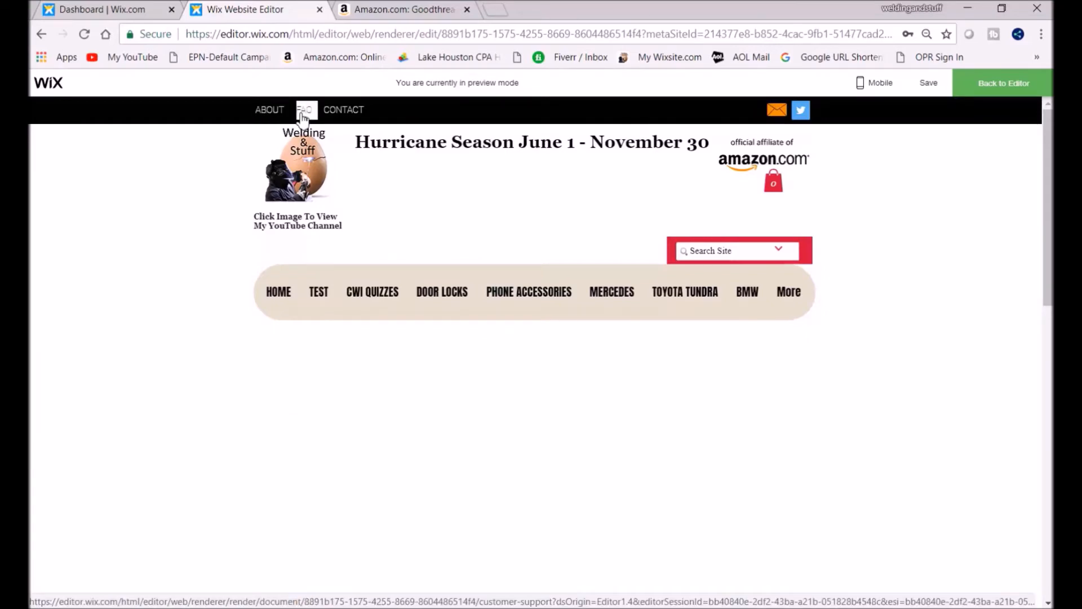
pyautogui.click(345, 111)
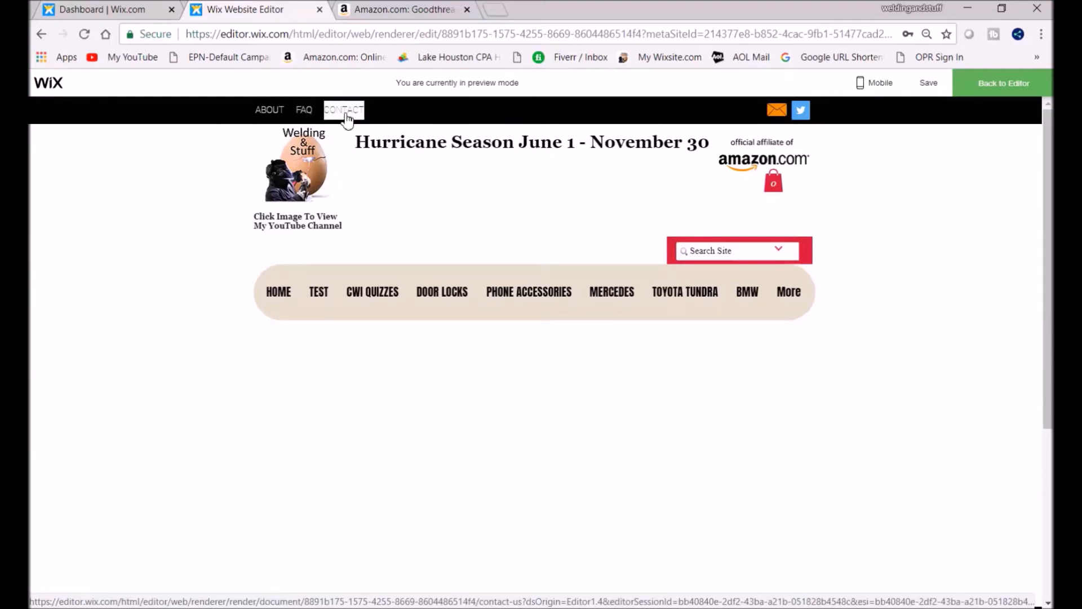
pyautogui.click(268, 116)
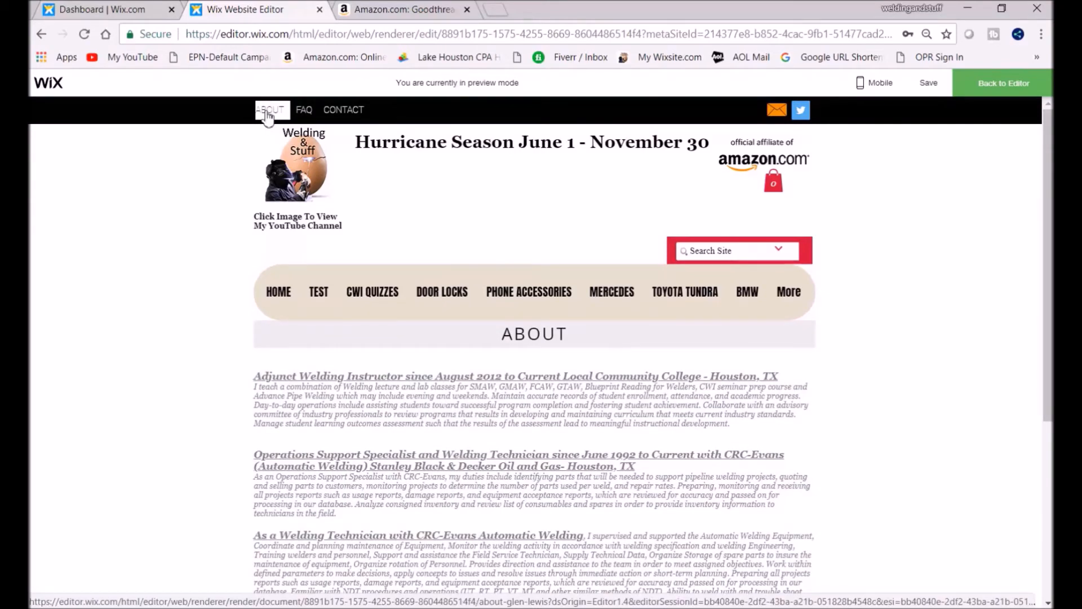
pyautogui.click(305, 115)
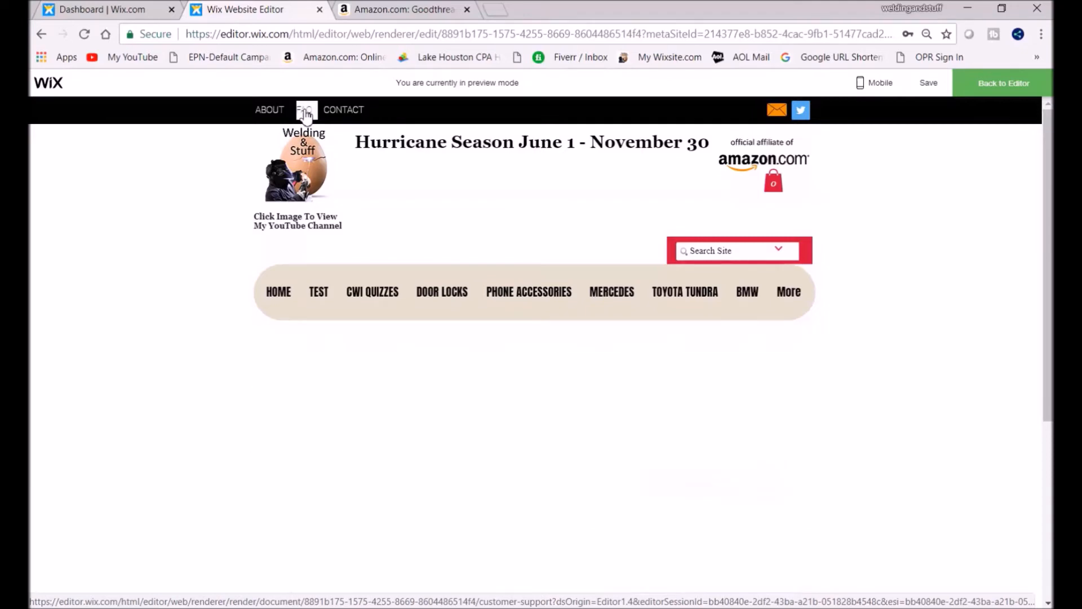
pyautogui.click(998, 92)
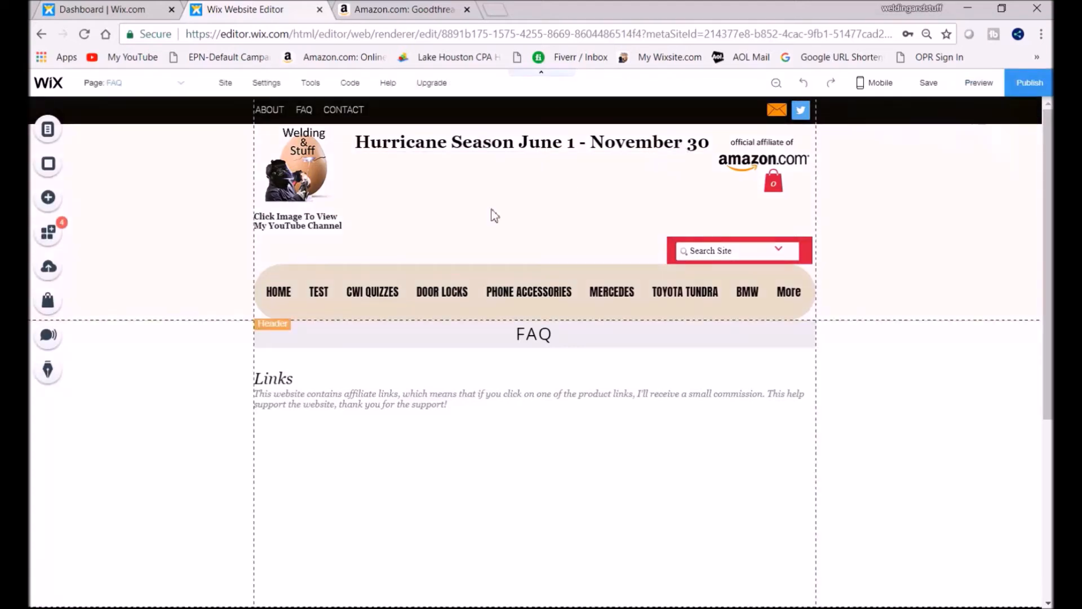
# Step: Close the website editor, leaving without saving the changes, and close the Amazon product page
pyautogui.click(320, 10)
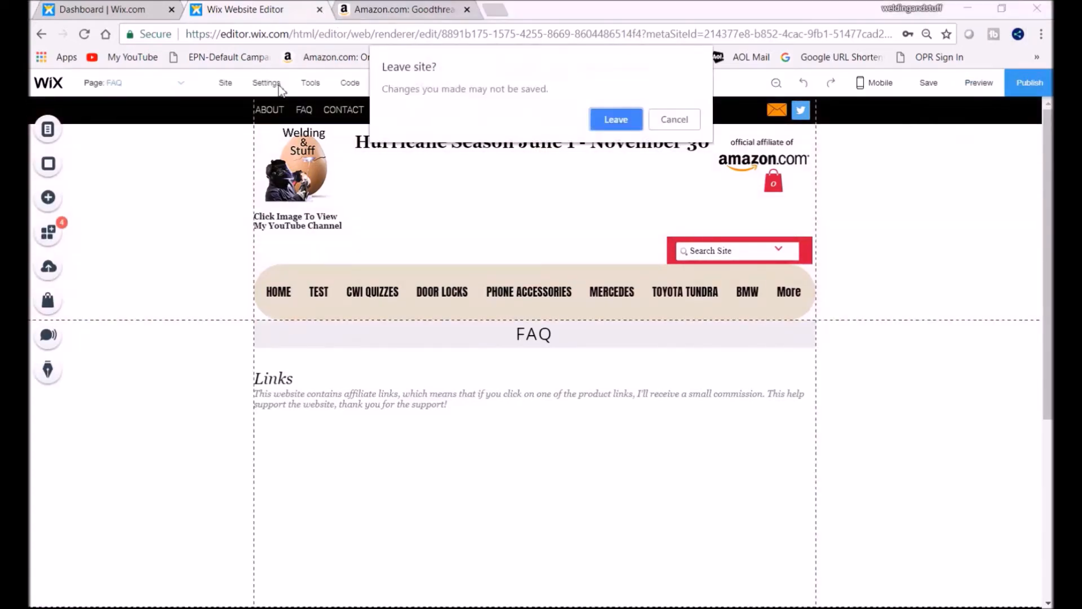
pyautogui.click(626, 126)
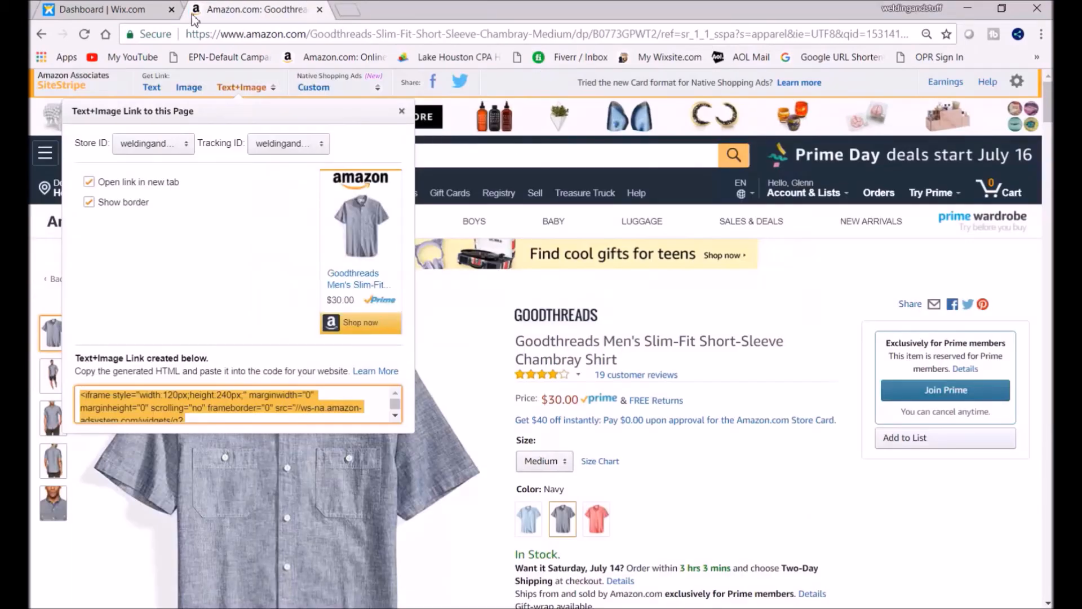
pyautogui.click(320, 10)
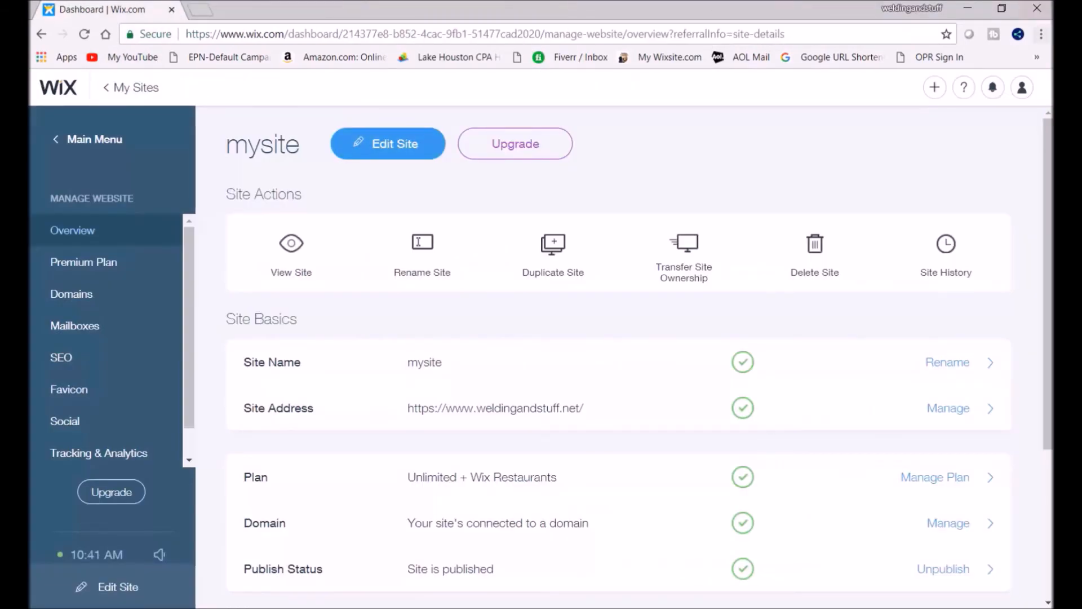
pyautogui.click(1041, 34)
pyautogui.click(885, 74)
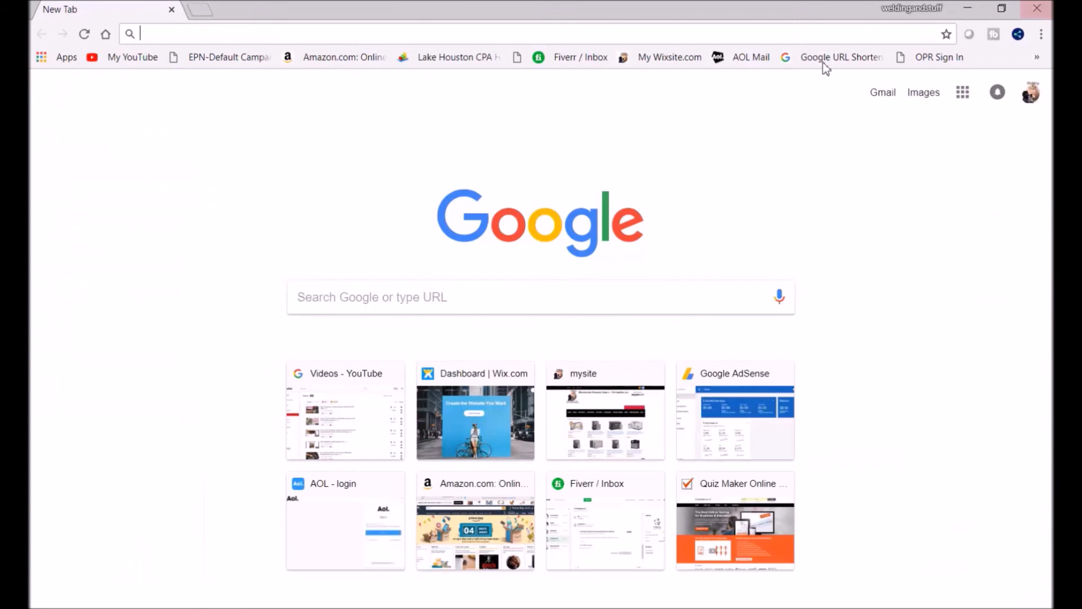
pyautogui.click(1037, 8)
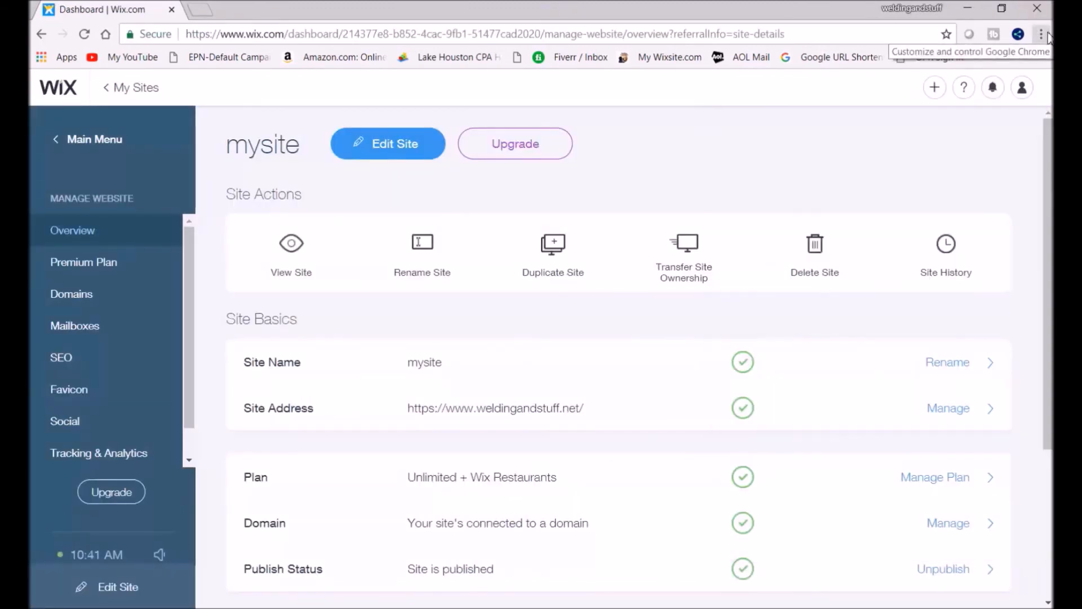
# Step: Open the live weldingandstuff.net site in an incognito window using the My Wixsite bookmark, and go to its ABOUT page
pyautogui.click(1041, 34)
pyautogui.click(902, 89)
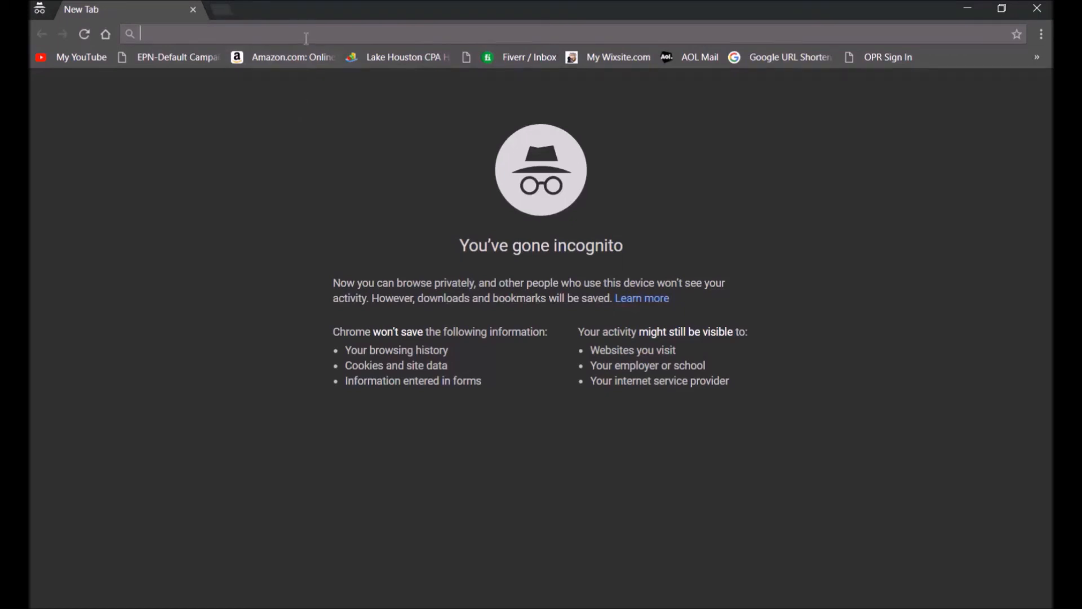
pyautogui.click(601, 63)
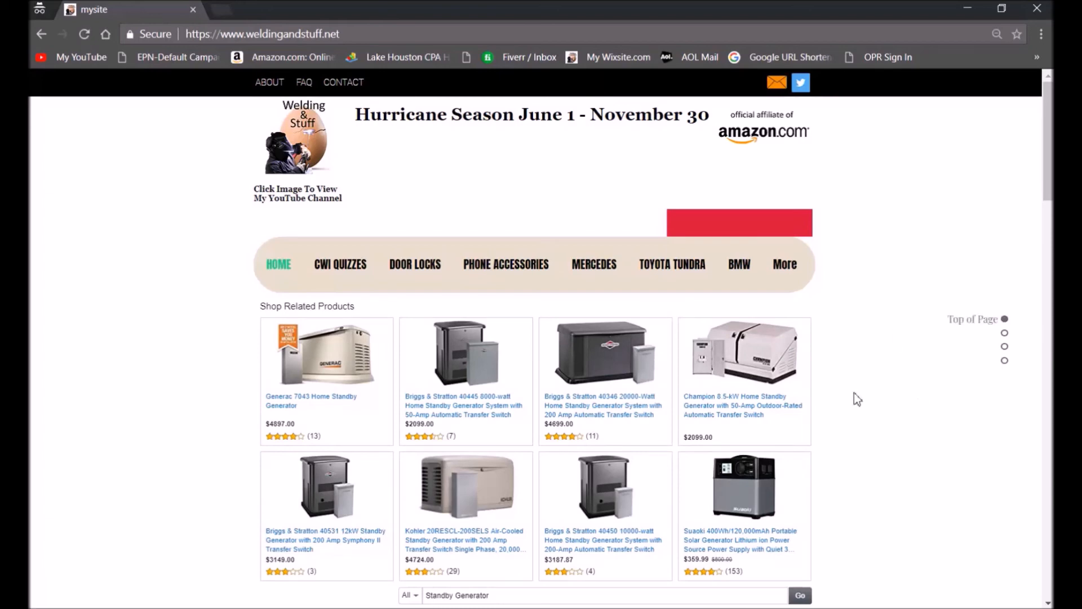
pyautogui.click(273, 89)
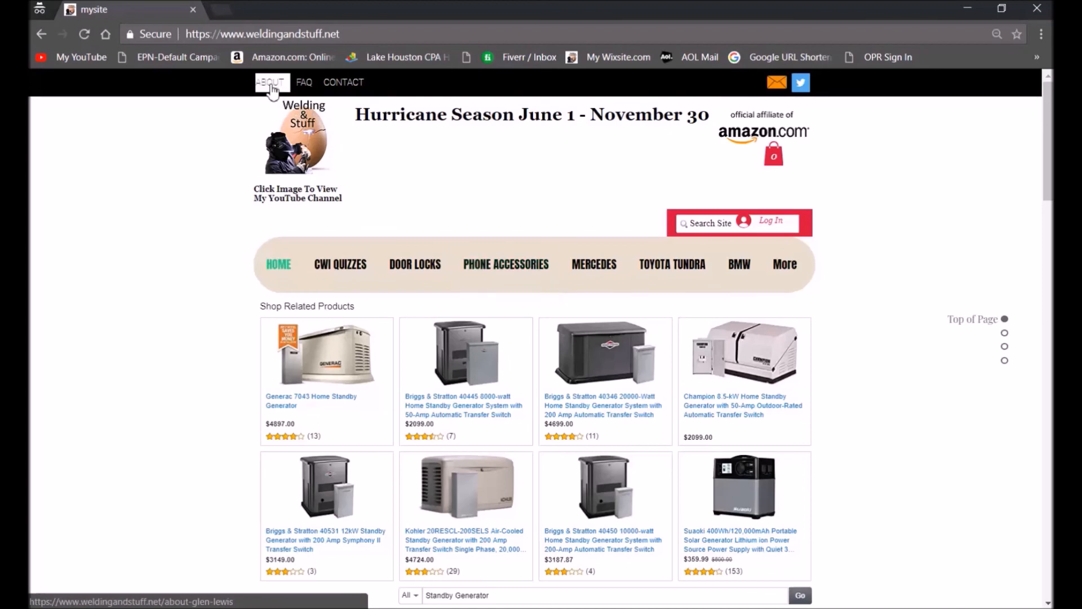